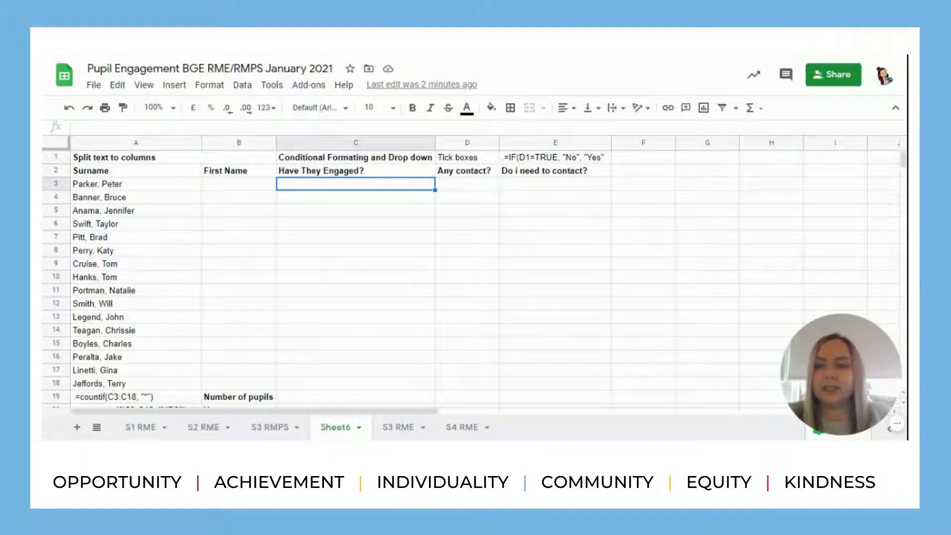
# Split the comma-separated pupil names in A3:A18 into separate surname and first name columns
pyautogui.click(159, 185)
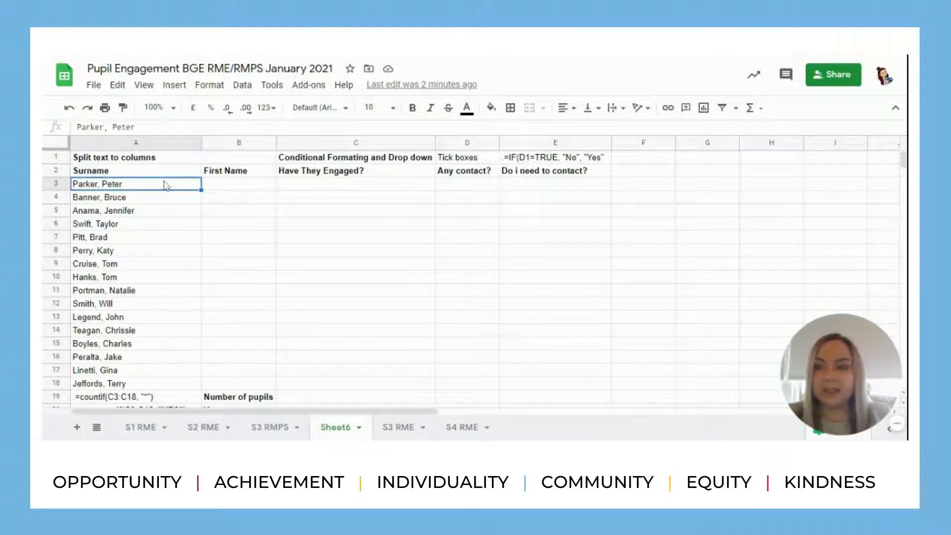
pyautogui.moveTo(164, 184); pyautogui.dragTo(170, 391)
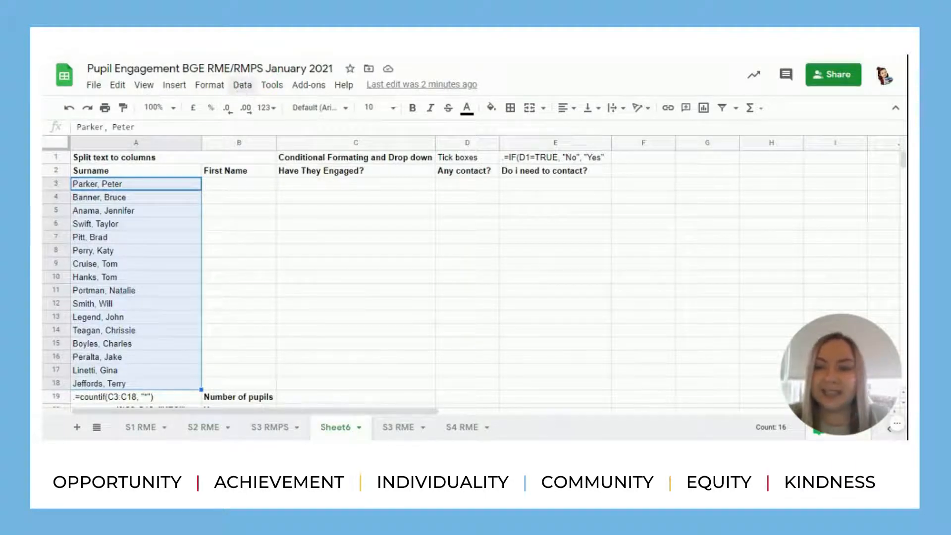
pyautogui.click(242, 85)
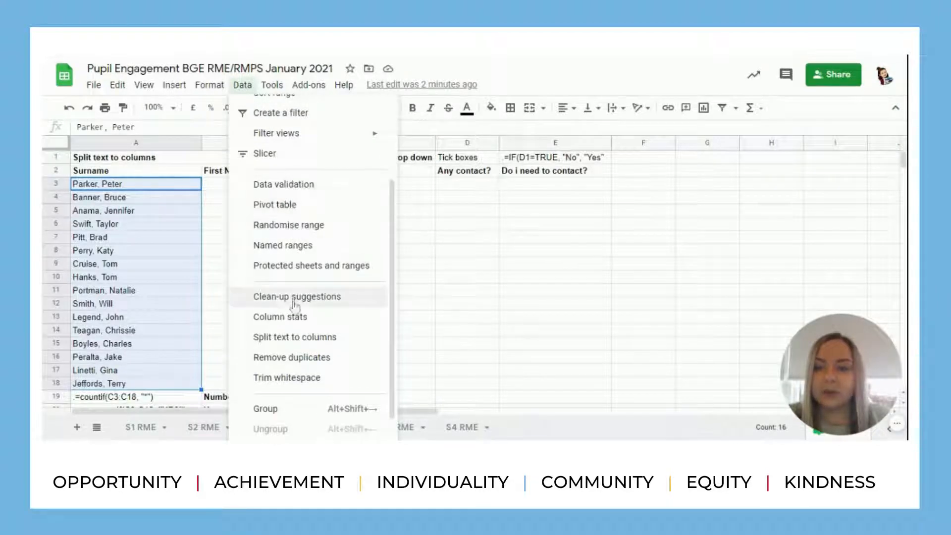
pyautogui.click(296, 342)
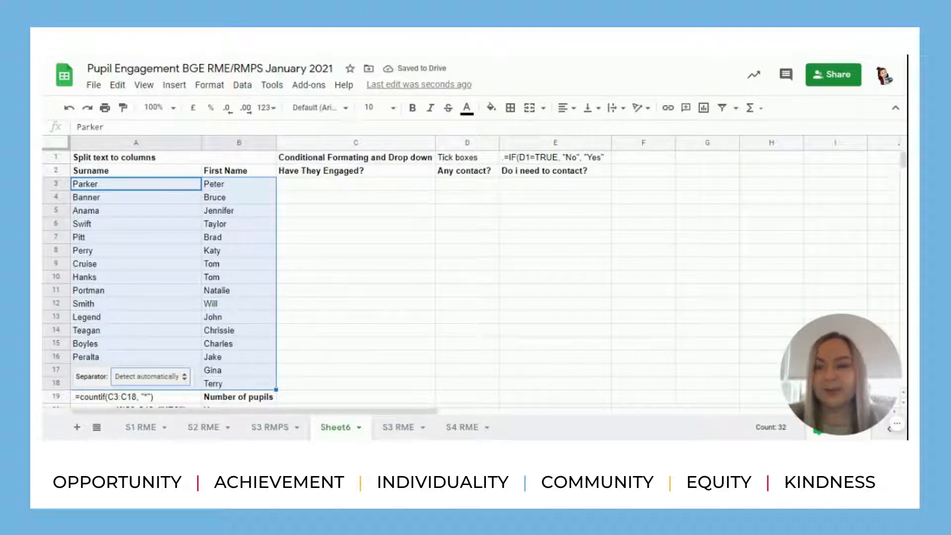
pyautogui.click(266, 281)
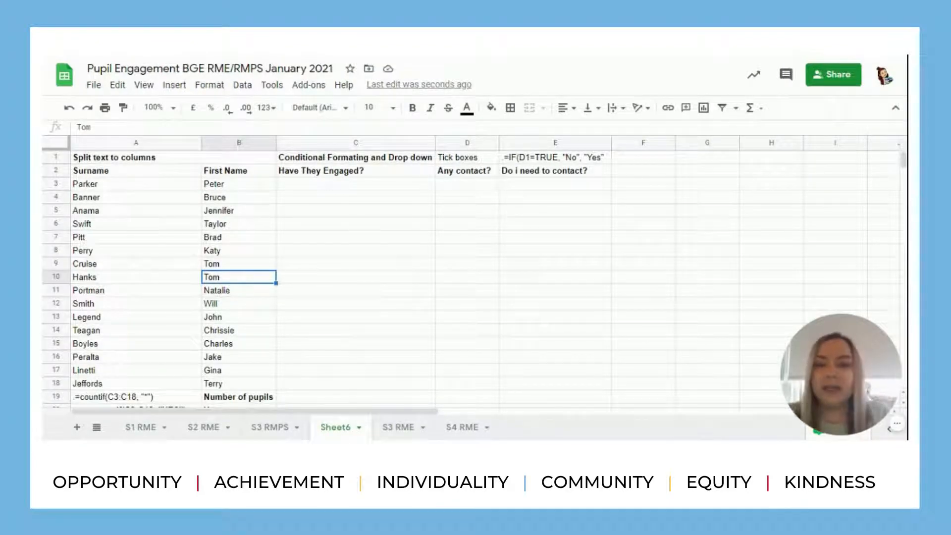
# Add data validation to C3:C18 with a drop-down list of the items Yes, No, Partially
pyautogui.moveTo(319, 189); pyautogui.dragTo(335, 388)
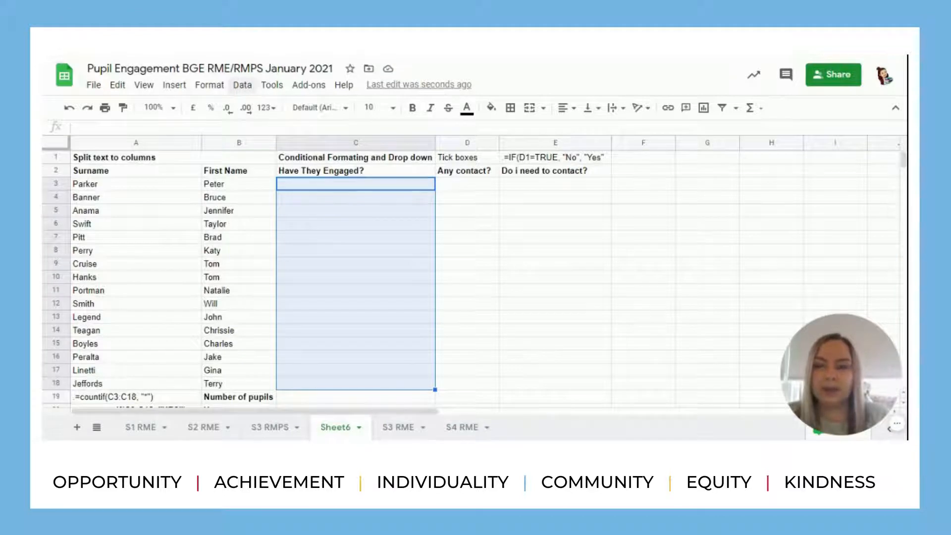
pyautogui.click(242, 85)
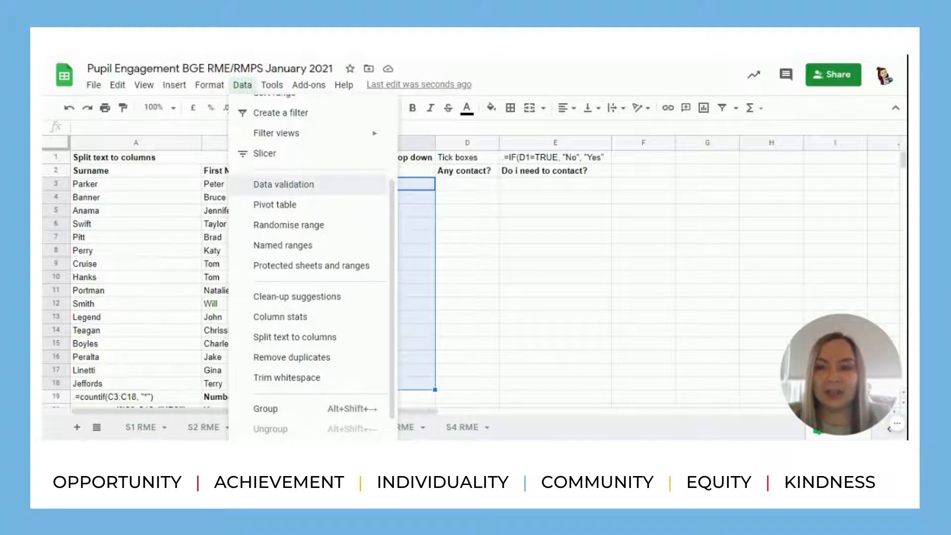
pyautogui.click(296, 190)
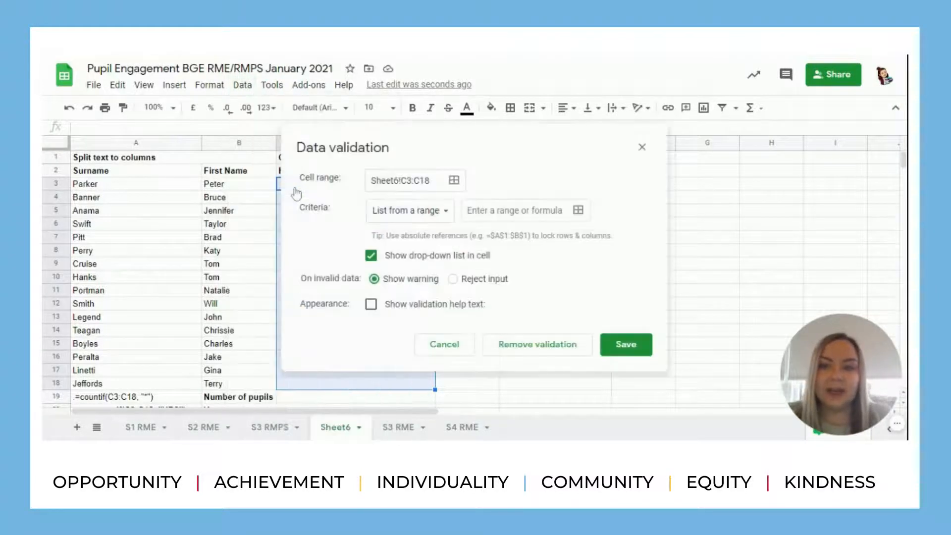
pyautogui.click(446, 212)
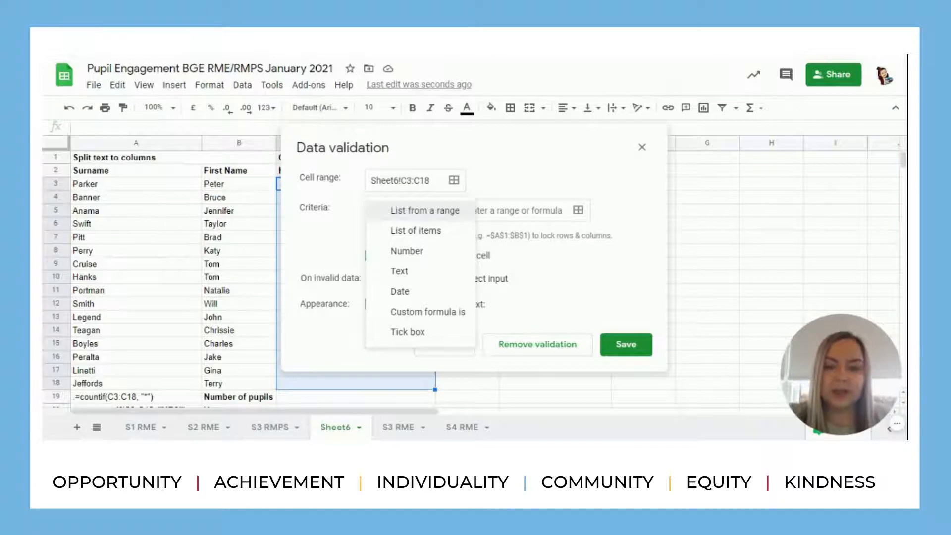
pyautogui.click(435, 236)
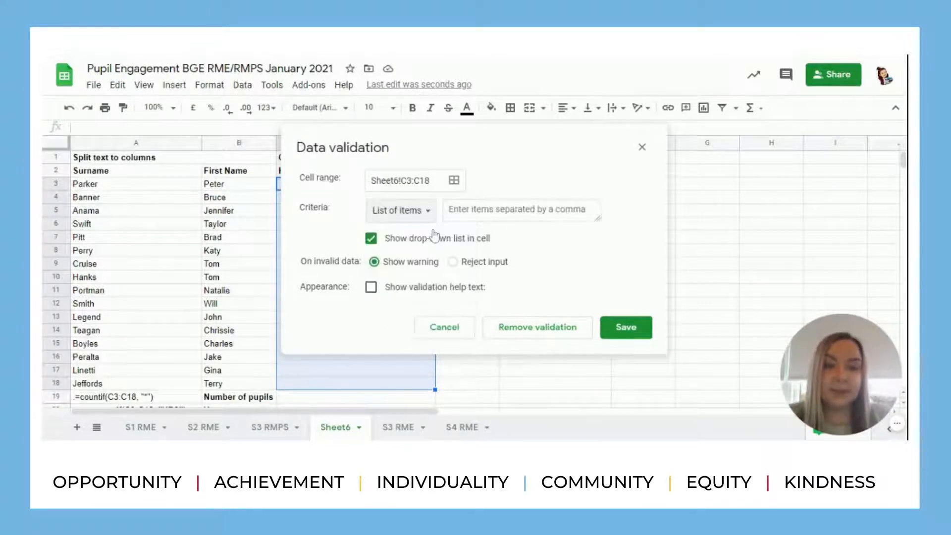
pyautogui.click(520, 209)
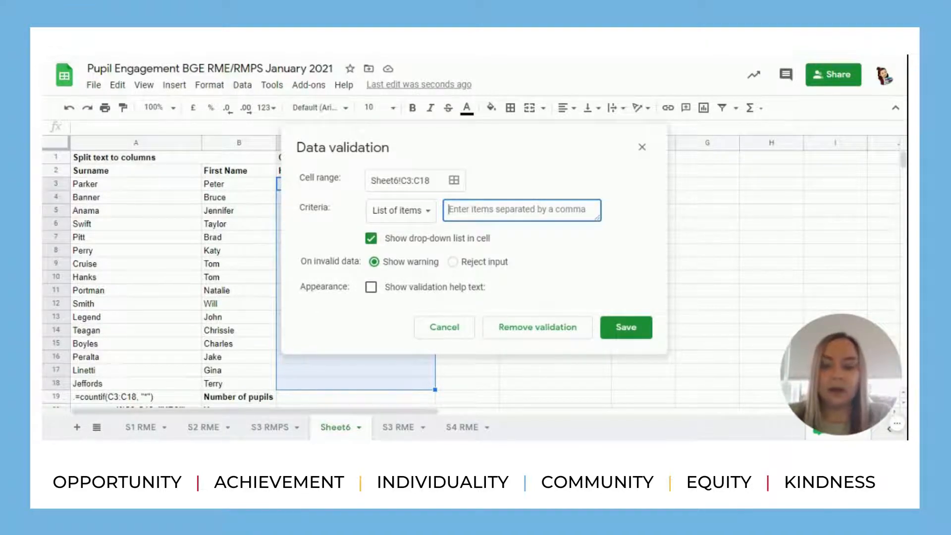
pyautogui.write('Yes,')
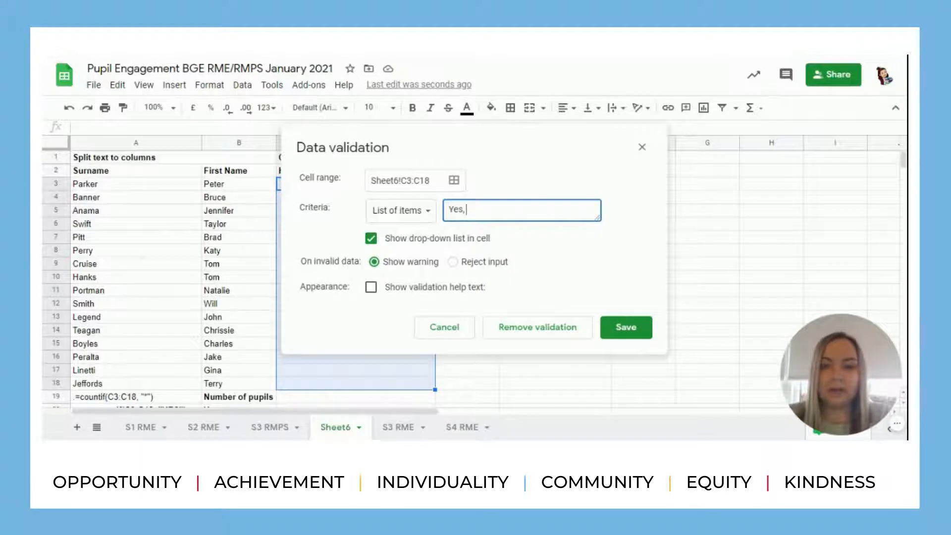
pyautogui.write(' No, P')
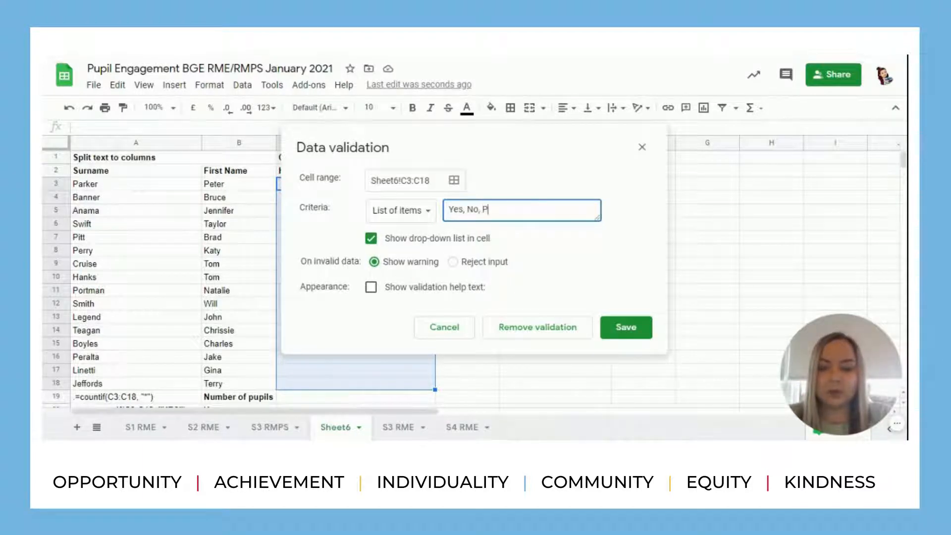
pyautogui.write('artially')
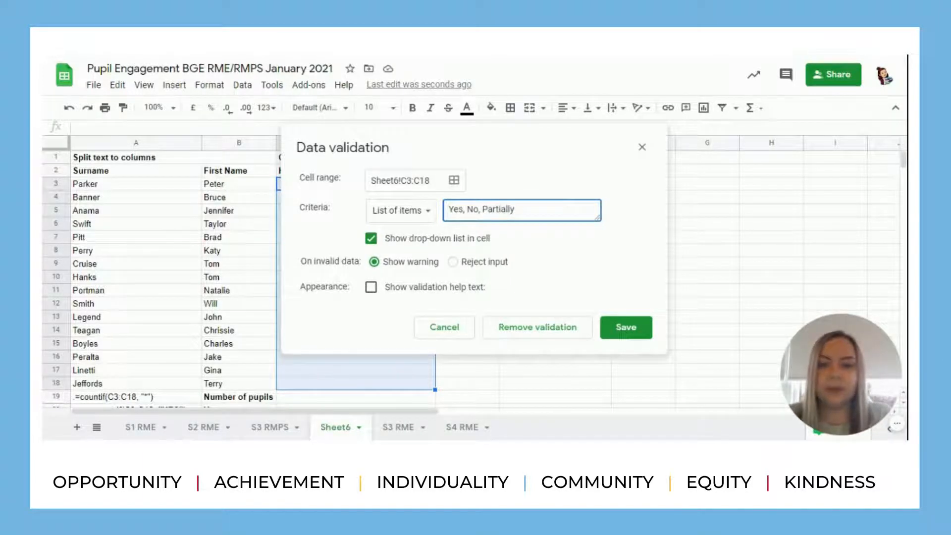
pyautogui.click(625, 328)
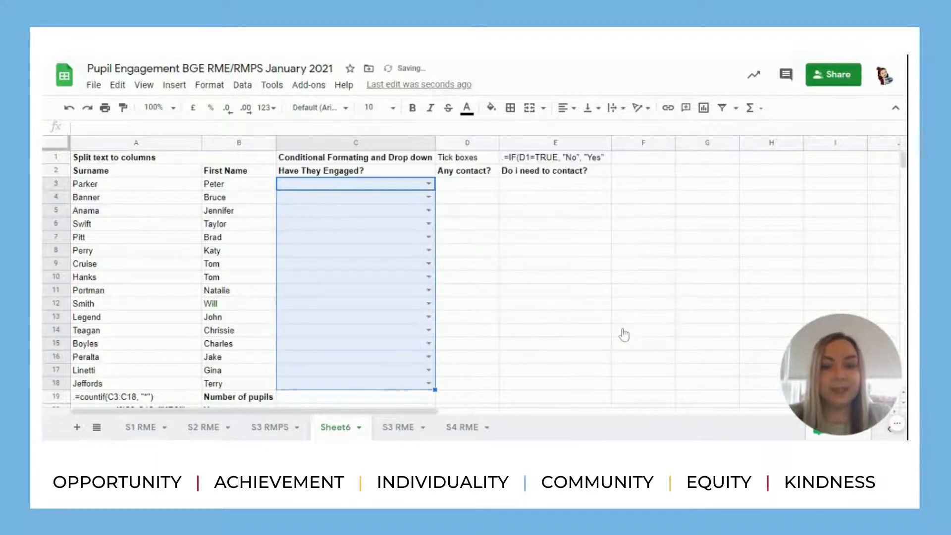
# Choose Yes in C3, No in C7 and Partially in C13 from the drop-down lists
pyautogui.click(429, 183)
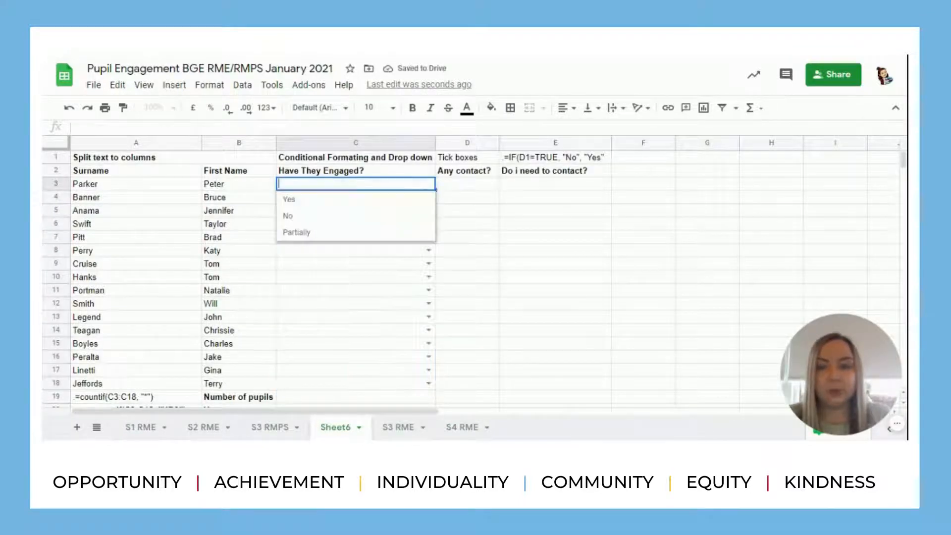
pyautogui.click(345, 205)
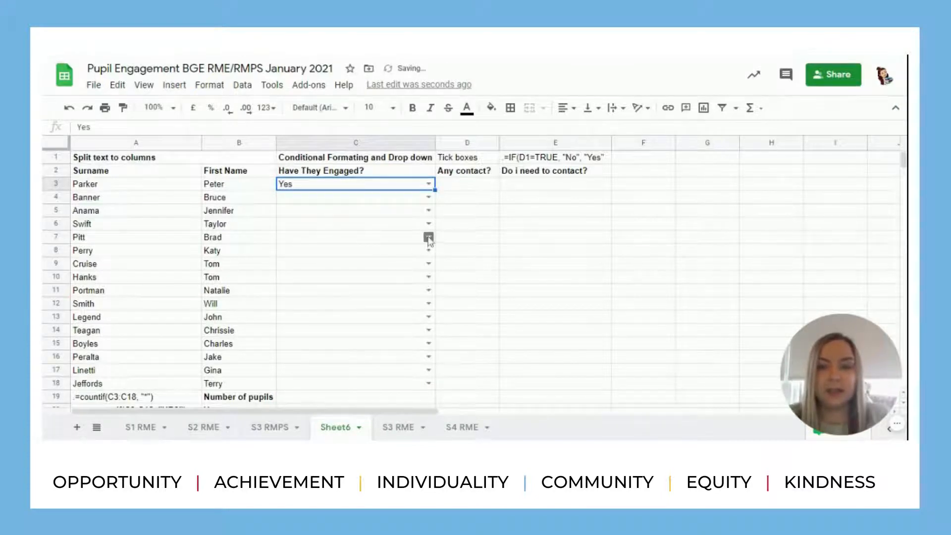
pyautogui.click(429, 236)
pyautogui.click(381, 270)
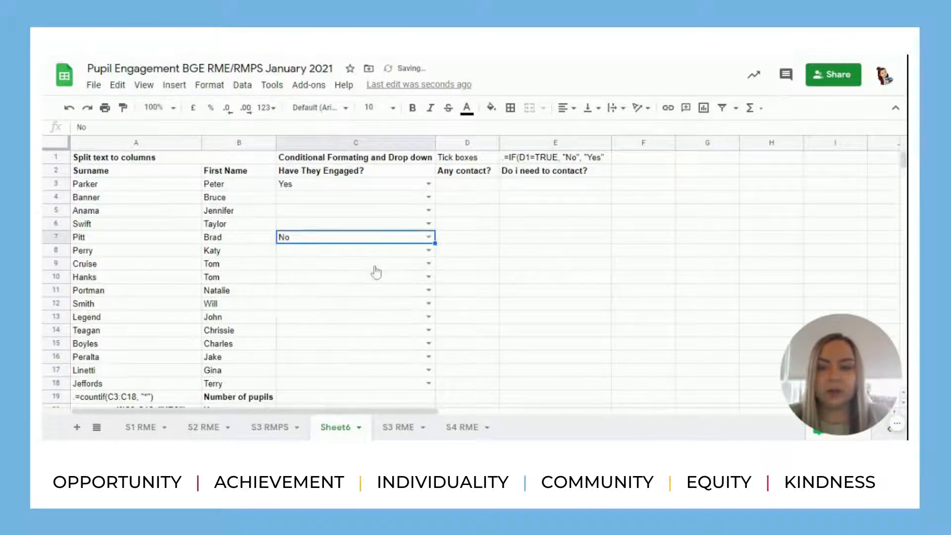
pyautogui.click(429, 317)
pyautogui.click(380, 365)
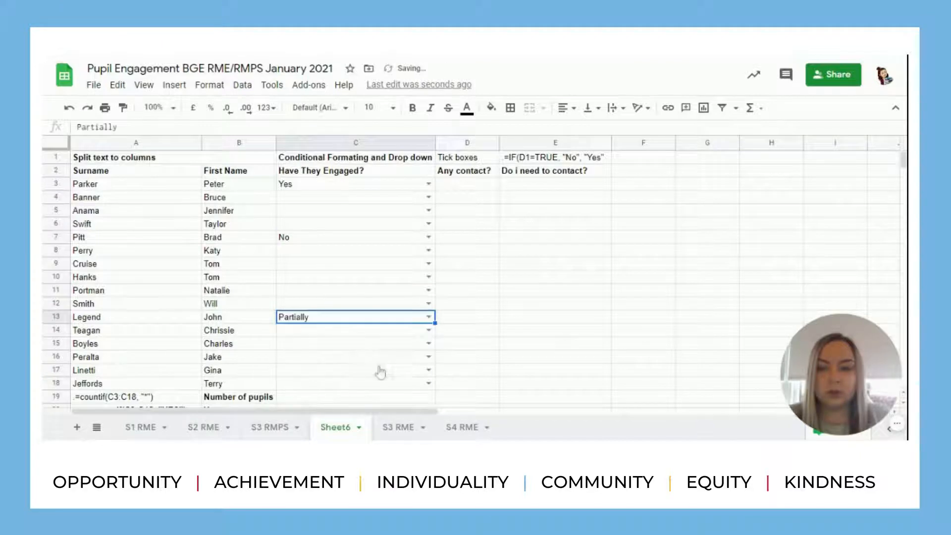
# Fill the engagement answers down so Yes covers C3:C6, No covers C7:C12 and Partially covers C13:C18
pyautogui.click(402, 190)
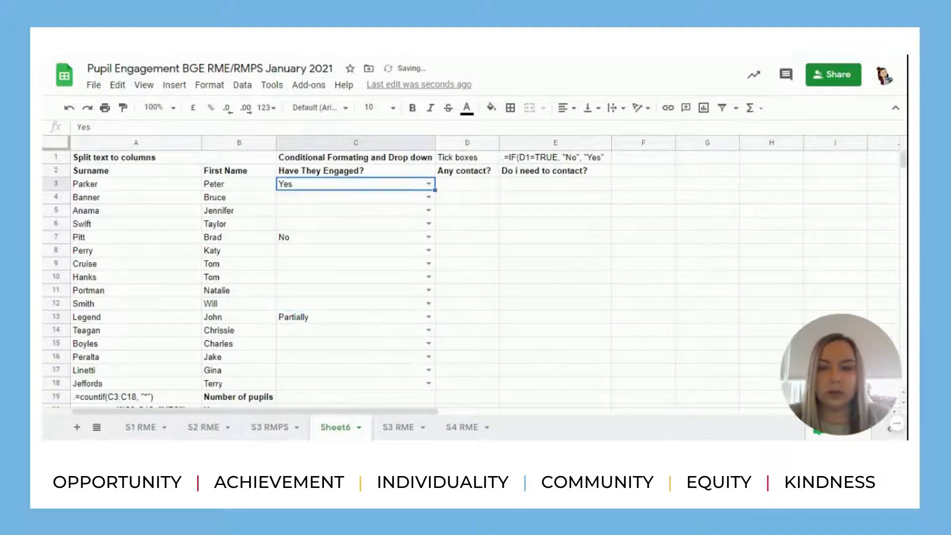
pyautogui.moveTo(434, 190); pyautogui.dragTo(429, 307)
pyautogui.click(395, 240)
pyautogui.click(409, 320)
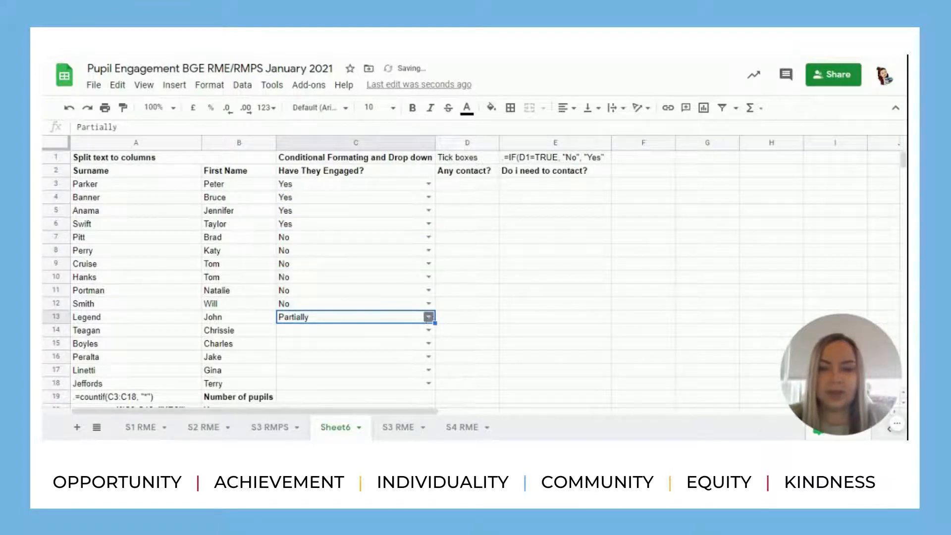
pyautogui.moveTo(434, 323); pyautogui.dragTo(431, 388)
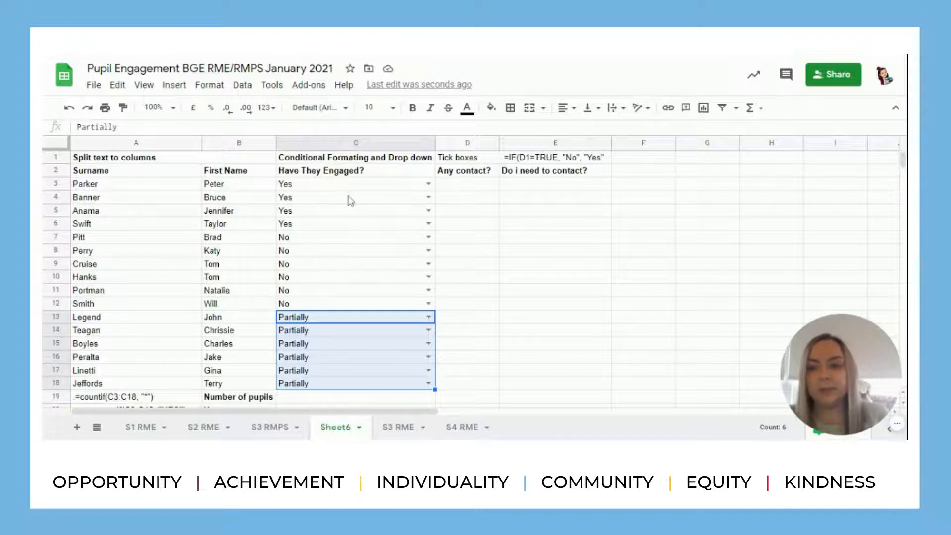
# Add a conditional formatting rule to C3:C18 that fills cells green when the text contains Yes
pyautogui.moveTo(330, 188); pyautogui.dragTo(338, 388)
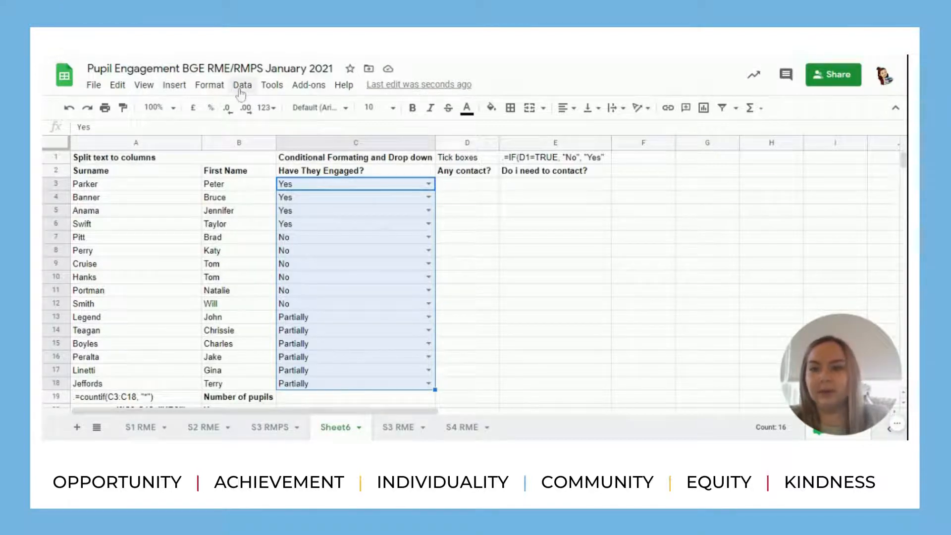
pyautogui.click(204, 91)
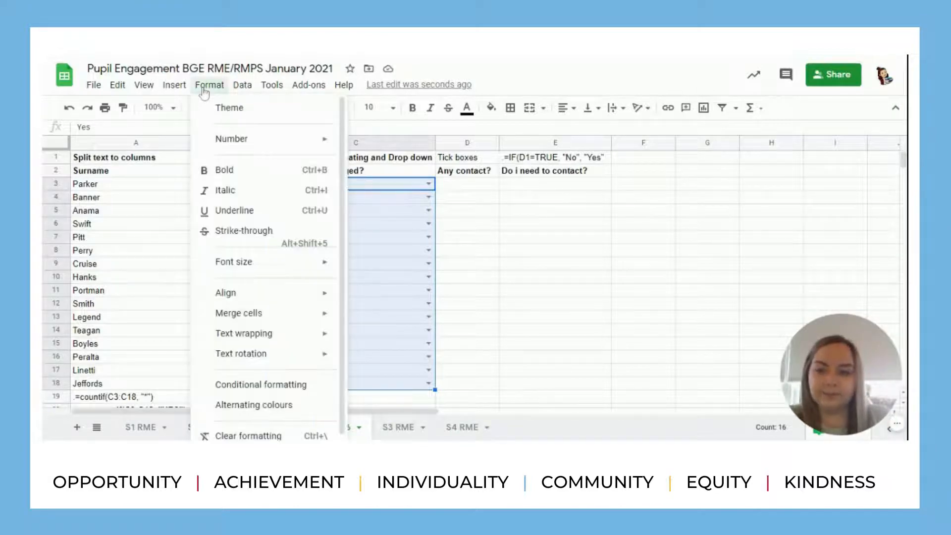
pyautogui.click(243, 389)
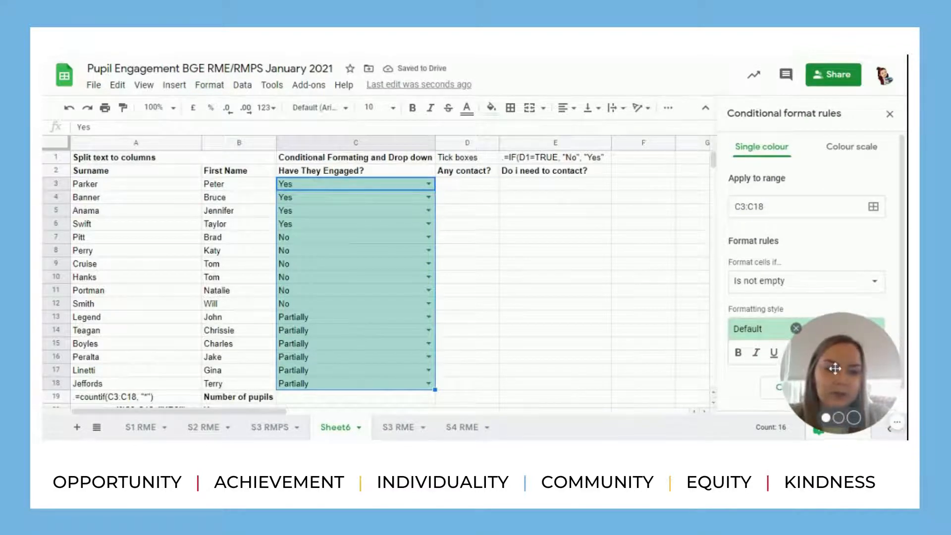
pyautogui.moveTo(832, 369); pyautogui.dragTo(619, 363)
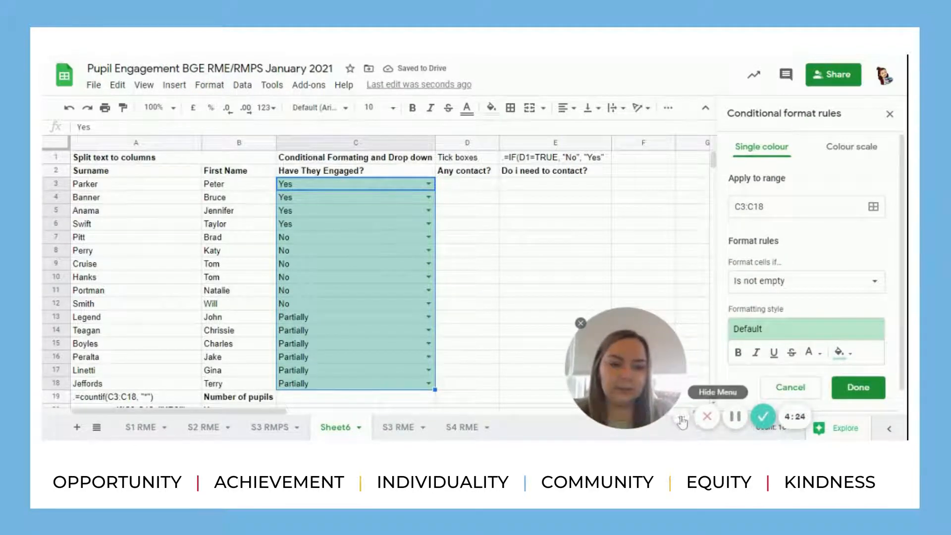
pyautogui.click(683, 417)
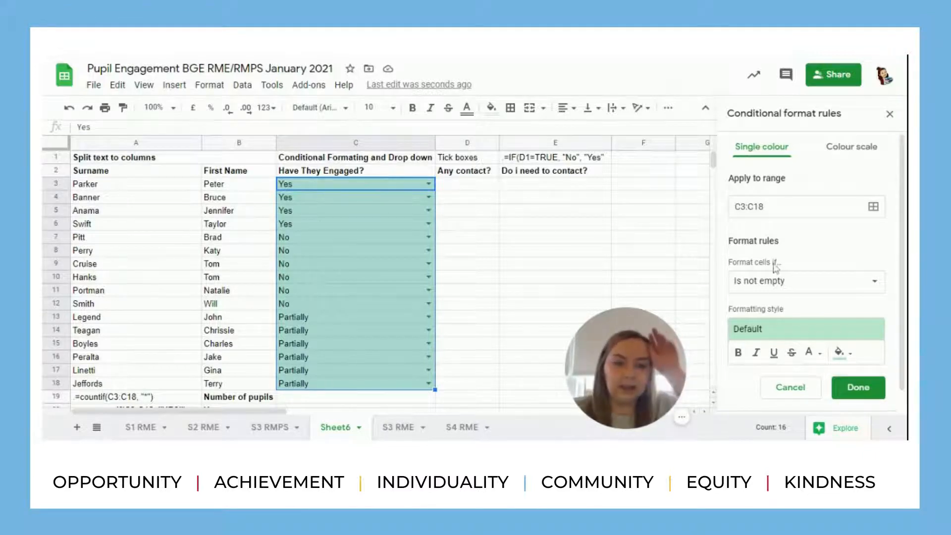
pyautogui.click(778, 283)
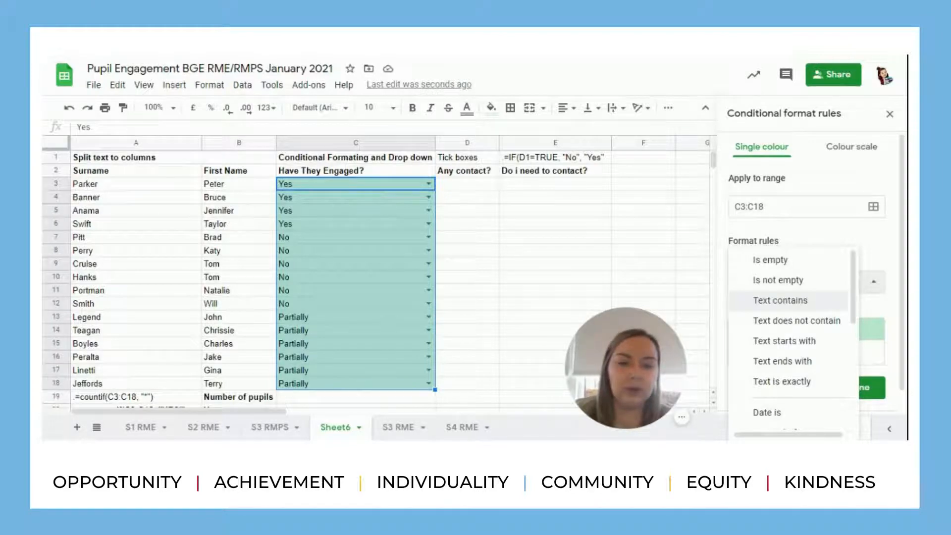
pyautogui.press('Return')
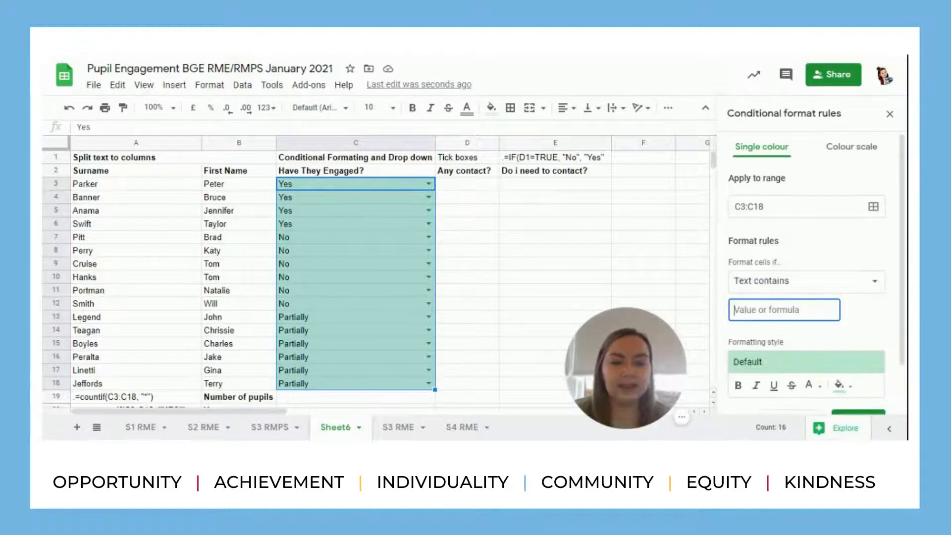
pyautogui.write('Yes')
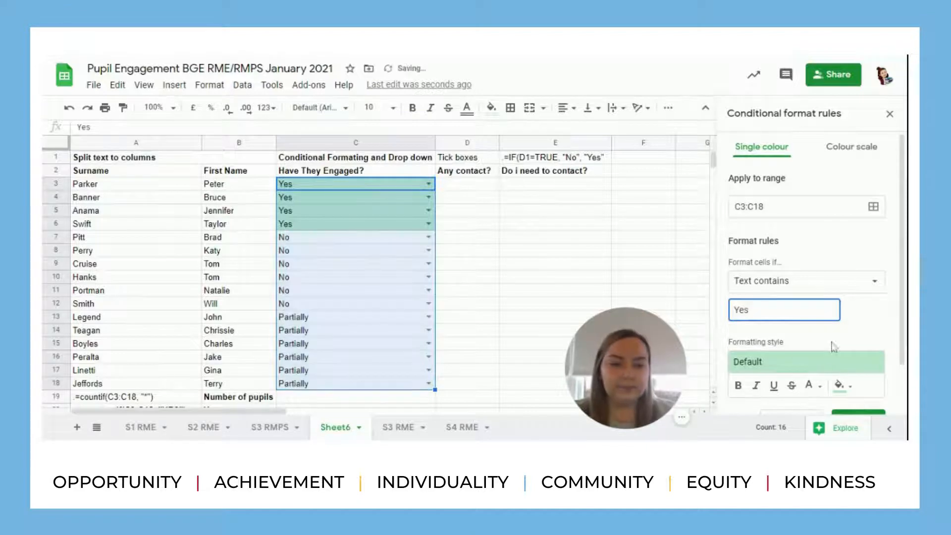
pyautogui.click(840, 389)
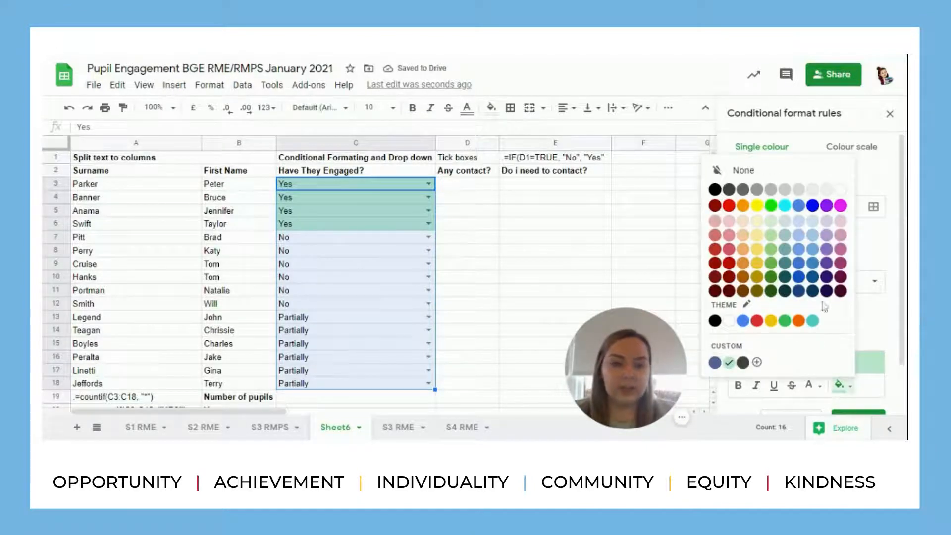
pyautogui.click(784, 321)
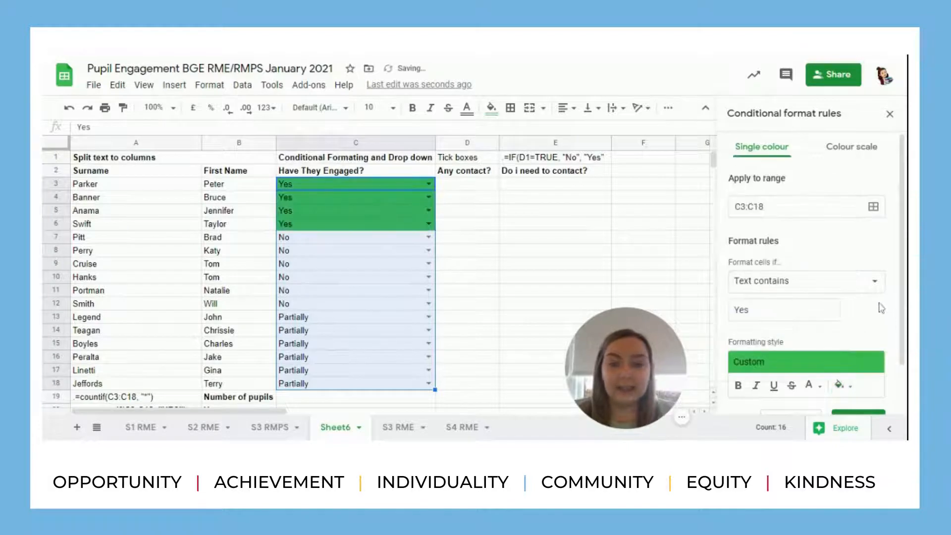
pyautogui.click(840, 417)
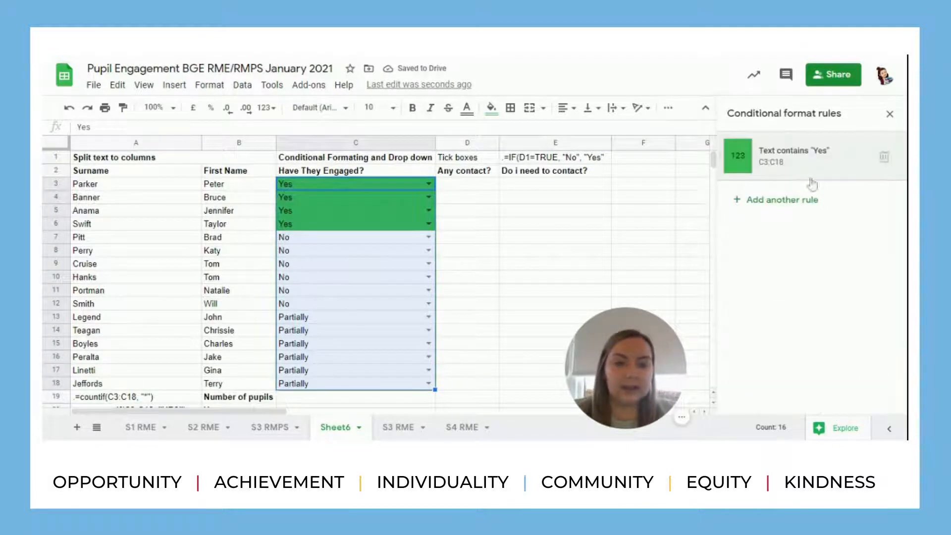
# Add a conditional formatting rule to C3:C18 that fills cells red when the text contains No
pyautogui.click(793, 200)
pyautogui.click(790, 286)
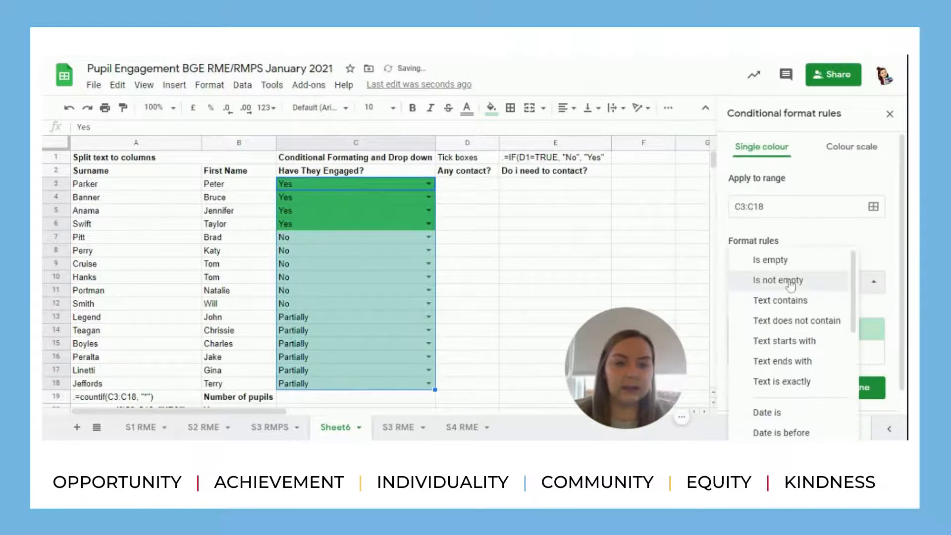
pyautogui.click(781, 300)
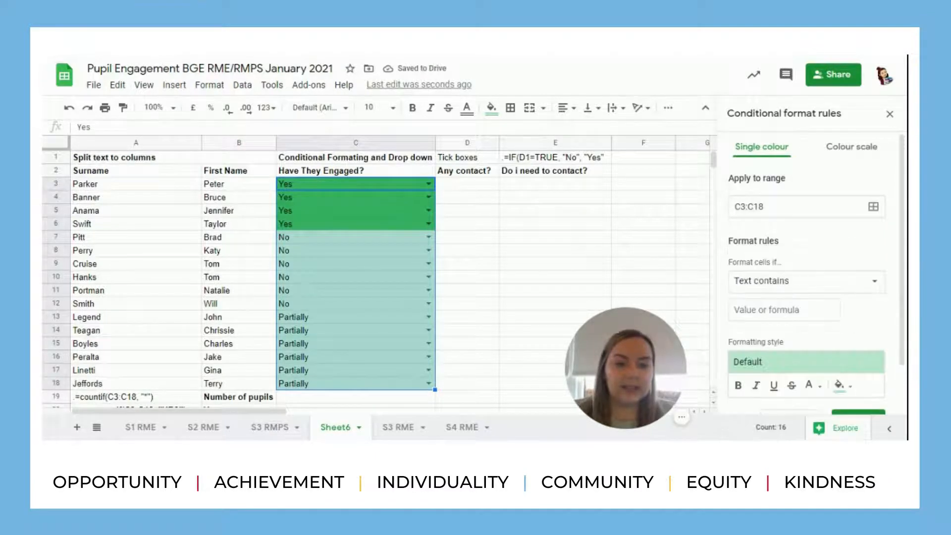
pyautogui.click(780, 308)
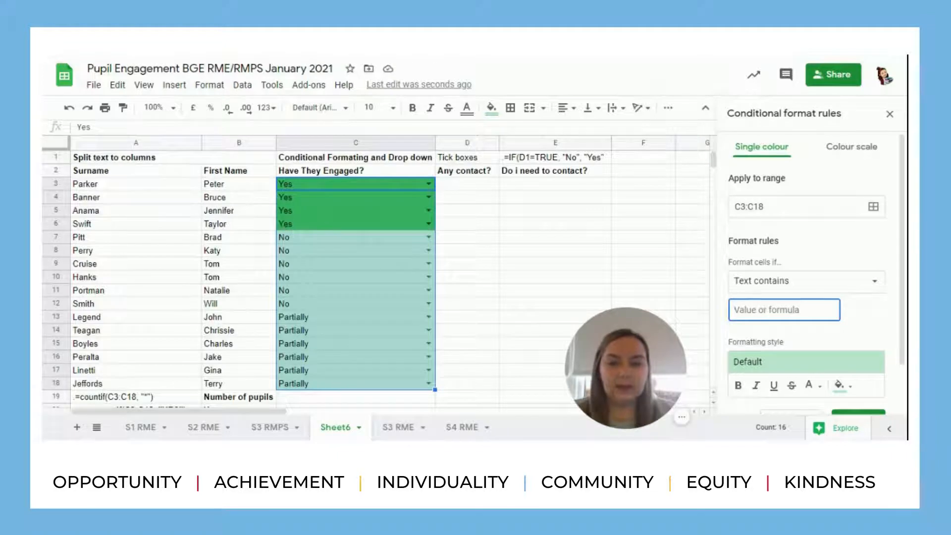
pyautogui.write('No')
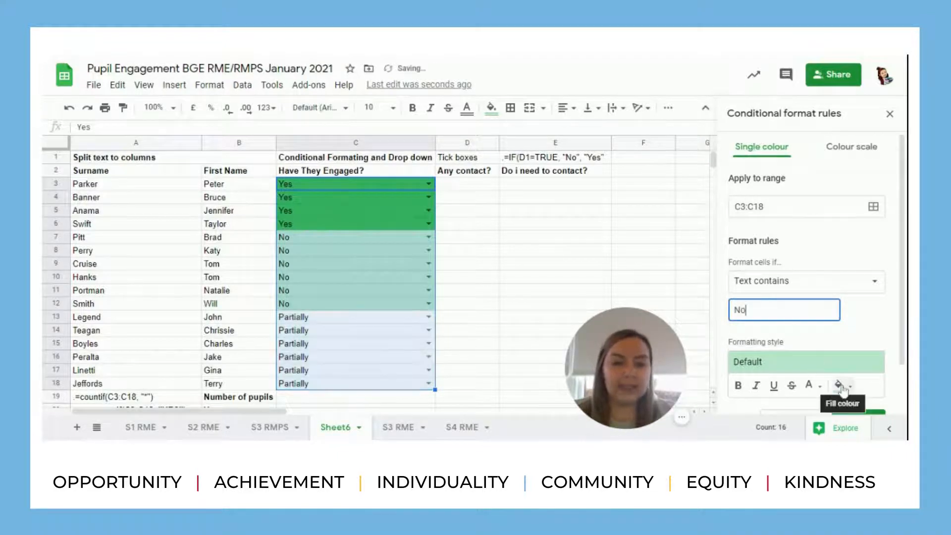
pyautogui.click(839, 385)
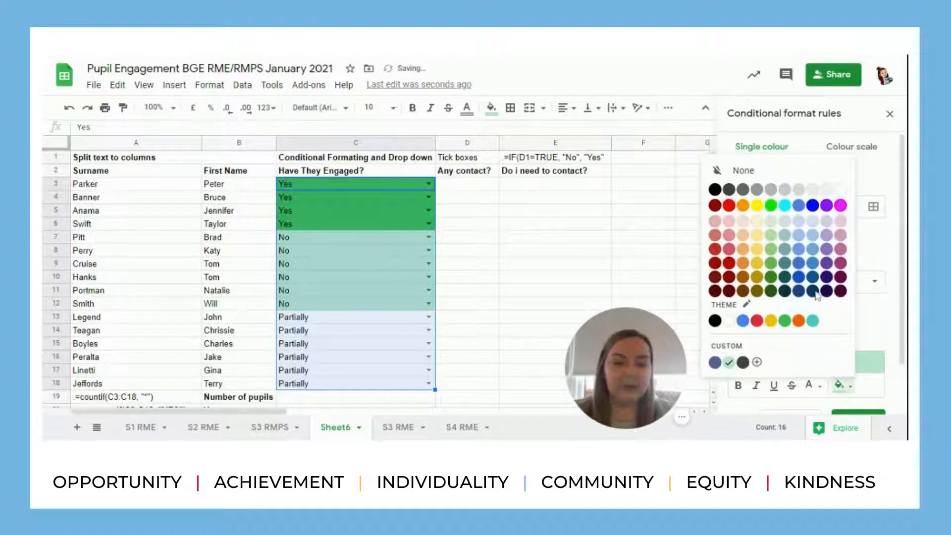
pyautogui.click(757, 321)
pyautogui.scroll(-1, 858, 328)
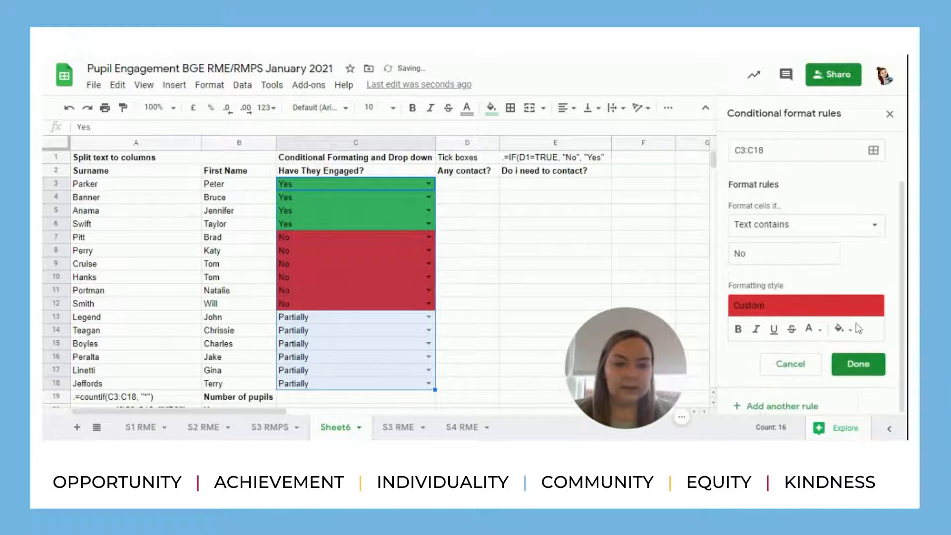
pyautogui.click(856, 364)
# Add a third conditional formatting rule to C3:C18 that fills cells yellow when the text contains Partially
pyautogui.click(748, 249)
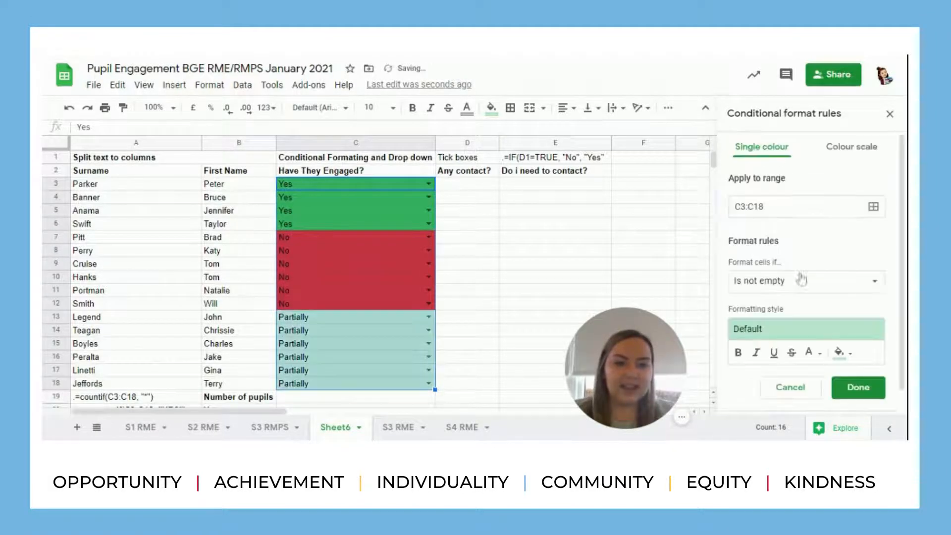
pyautogui.click(766, 287)
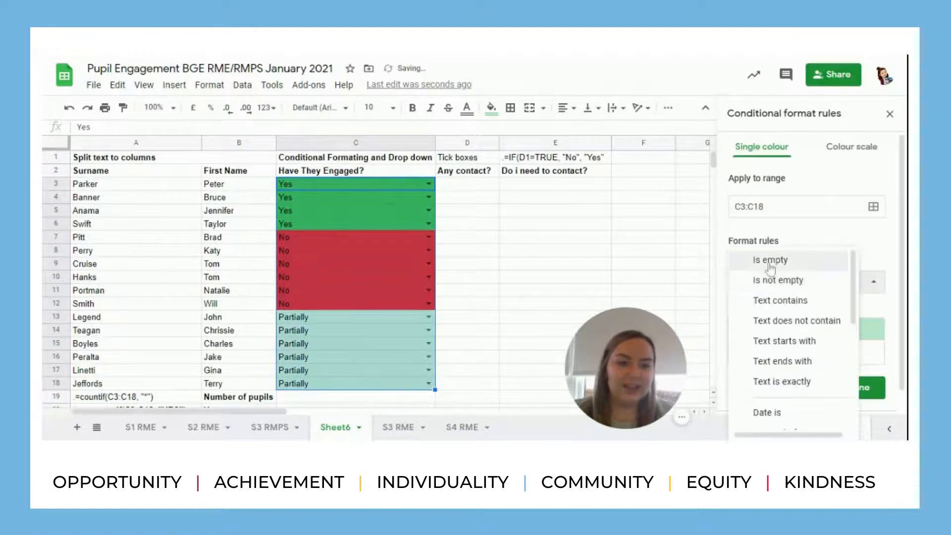
pyautogui.click(758, 301)
pyautogui.write('P')
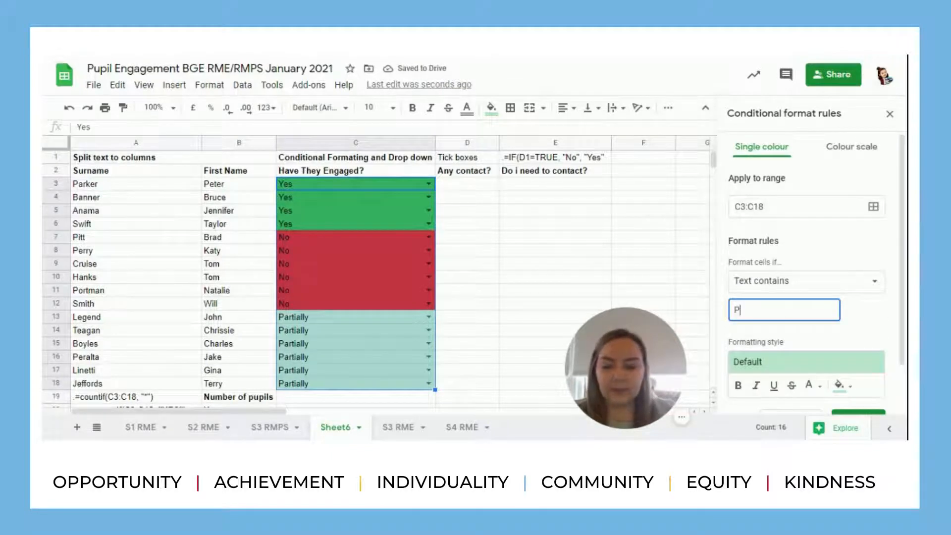
pyautogui.write('artially')
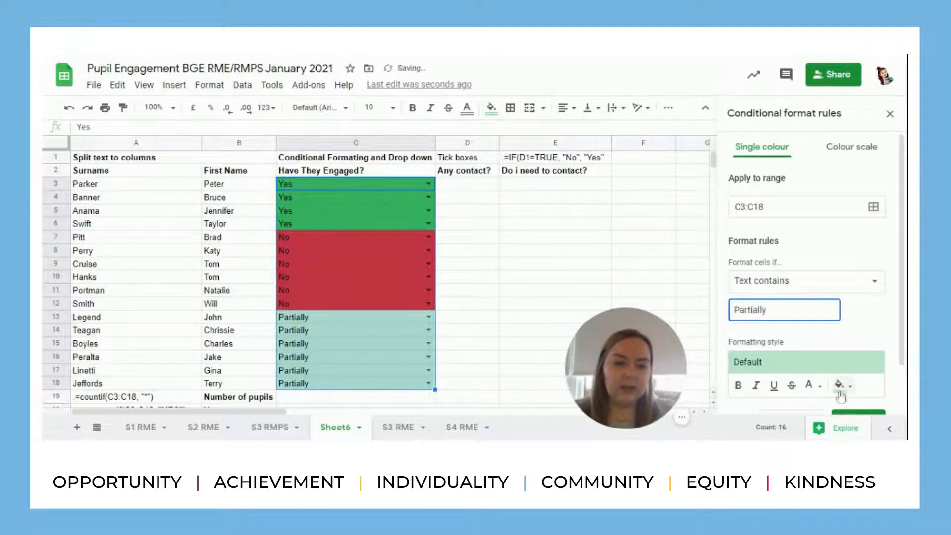
pyautogui.click(838, 385)
pyautogui.click(838, 385)
pyautogui.click(840, 386)
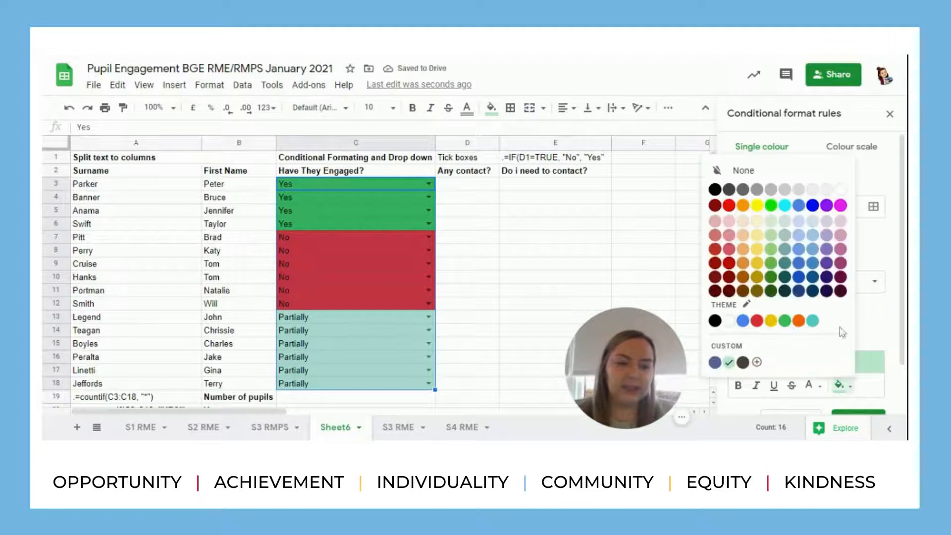
pyautogui.click(771, 322)
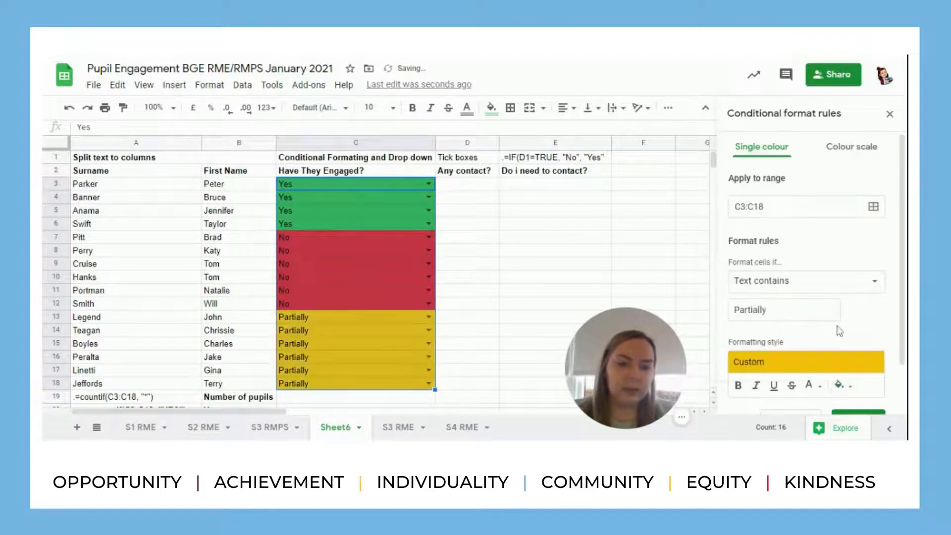
pyautogui.scroll(-1, 839, 331)
pyautogui.click(858, 365)
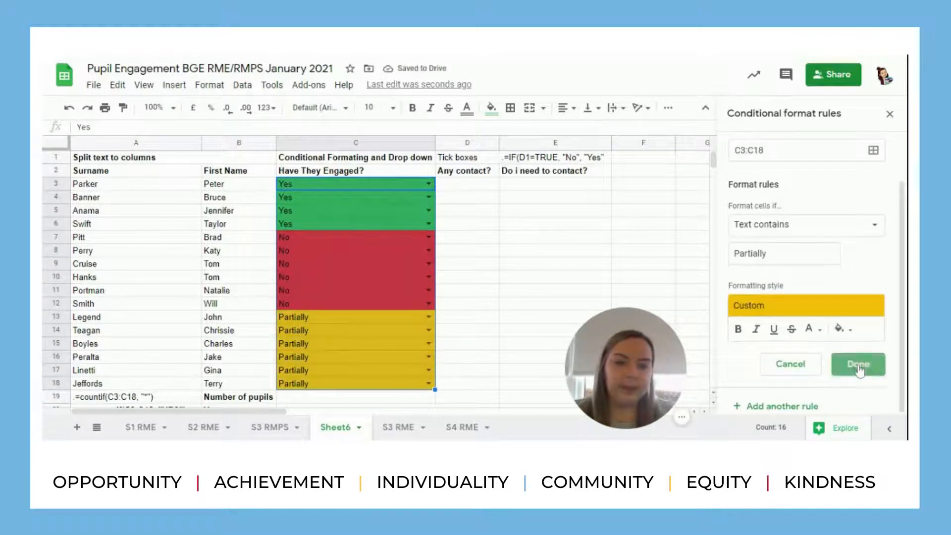
# Insert a blank column before the Any contact? column and enter the sample scores 40, 46, 34 and 56 in D3:D6
pyautogui.rightClick(455, 142)
pyautogui.click(503, 194)
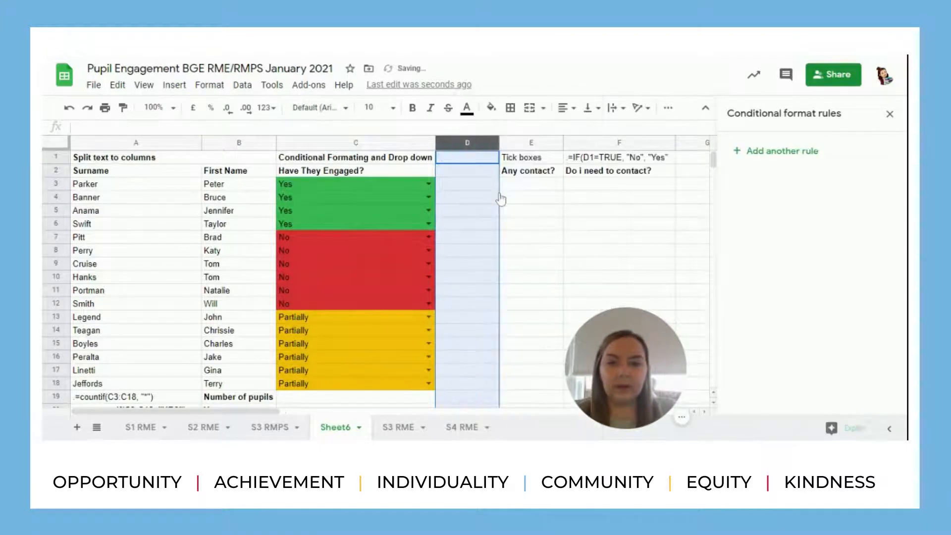
pyautogui.click(467, 189)
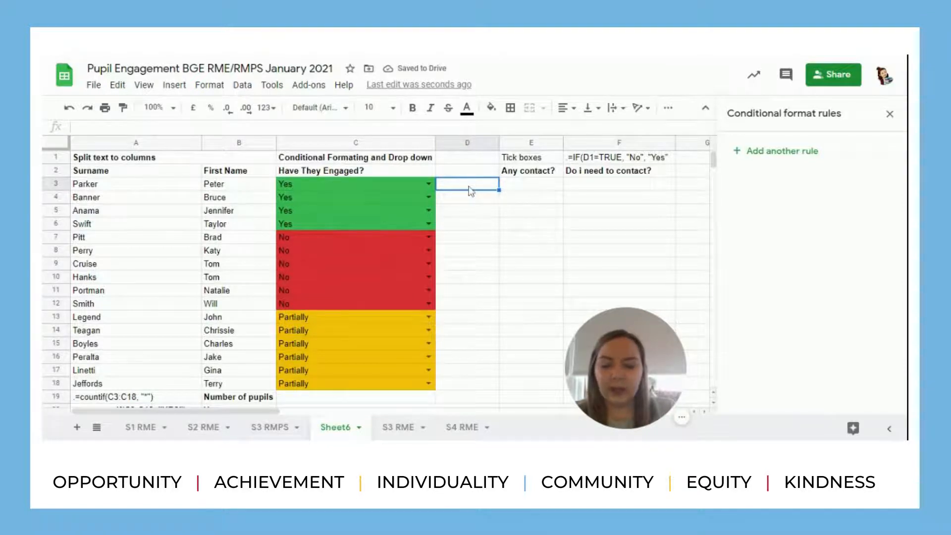
pyautogui.write('40')
pyautogui.press('Return')
pyautogui.write('4')
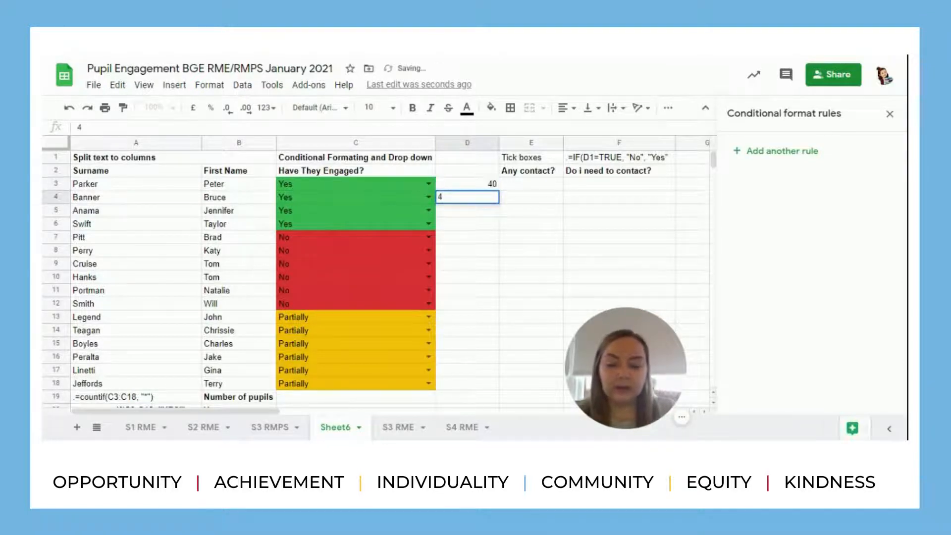
pyautogui.write('6')
pyautogui.press('Return')
pyautogui.write('234')
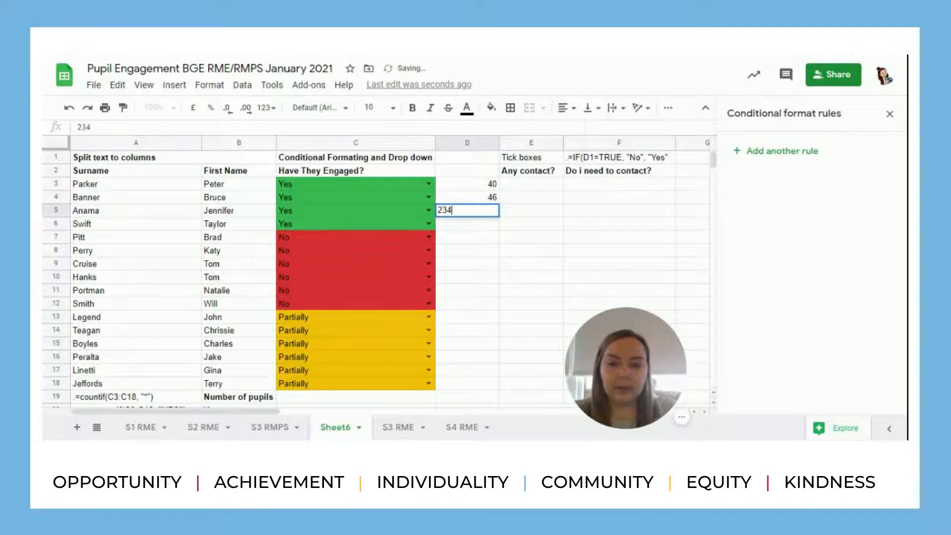
pyautogui.press('Return')
pyautogui.press('Up')
pyautogui.write('34')
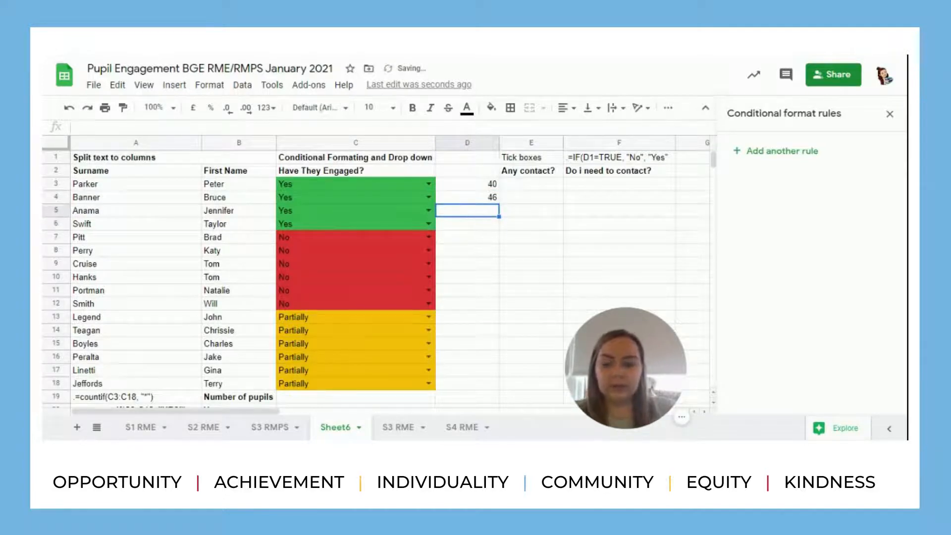
pyautogui.press('Return')
pyautogui.write('56')
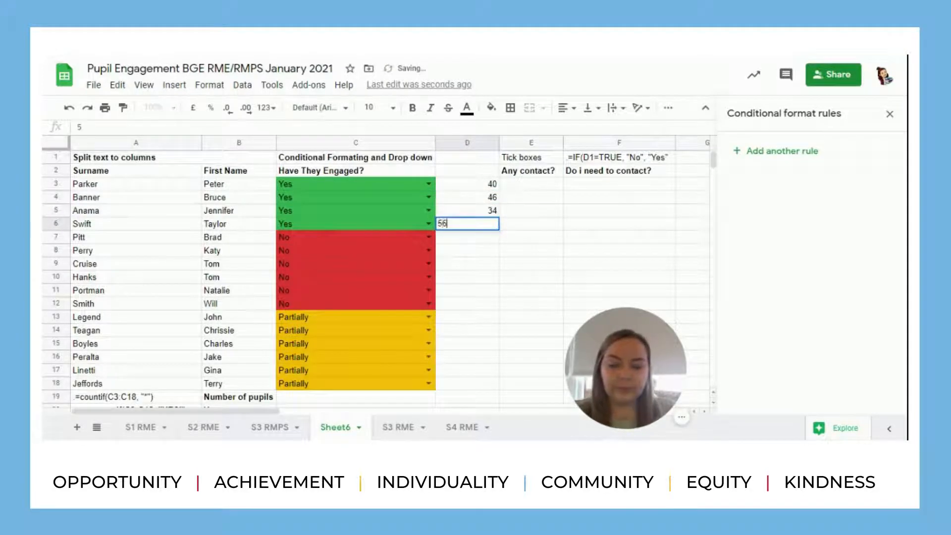
pyautogui.press('Return')
# Continue the sample scores with 67, 54, 34, 98, 78 and 79 in D7:D12
pyautogui.write('67')
pyautogui.press('Return')
pyautogui.write('54')
pyautogui.press('Return')
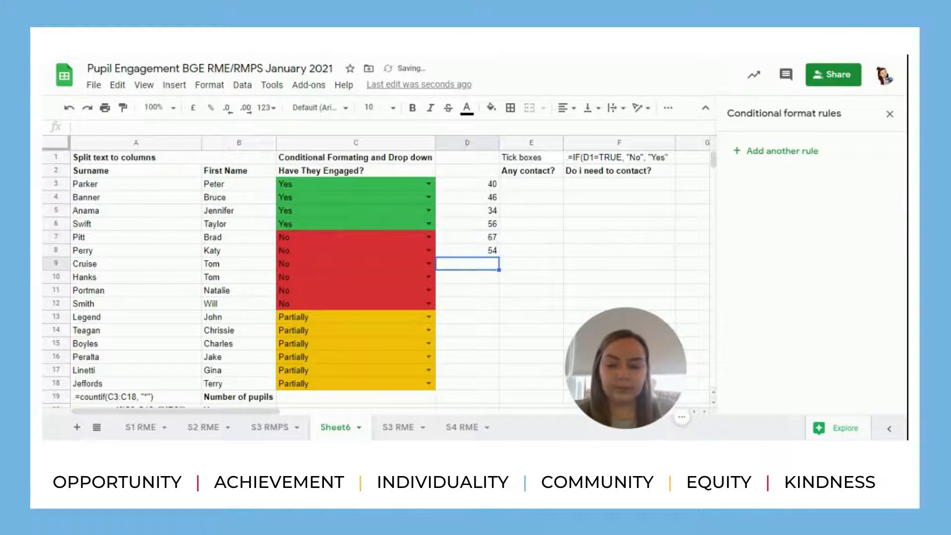
pyautogui.write('34')
pyautogui.press('Return')
pyautogui.write('98')
pyautogui.press('Return')
pyautogui.write('78')
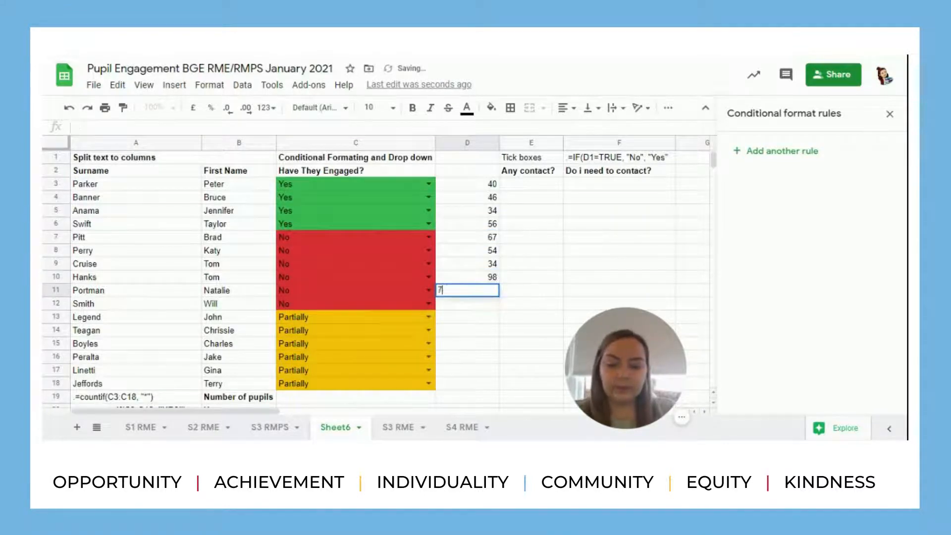
pyautogui.press('Return')
pyautogui.write('79')
pyautogui.press('Return')
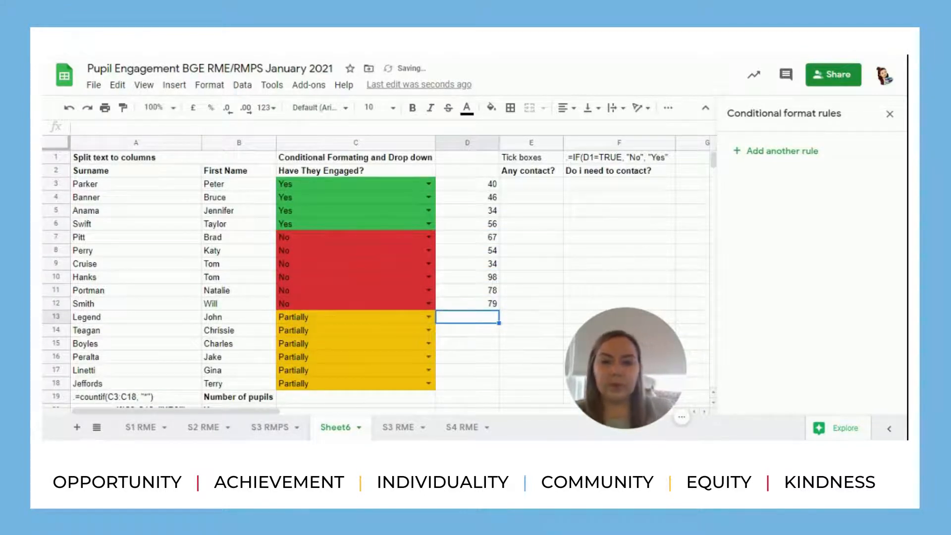
# Create a conditional formatting rule on D3:D12 that fills scores greater than 50 green, and close the rules
pyautogui.moveTo(478, 186); pyautogui.dragTo(480, 306)
pyautogui.rightClick(480, 306)
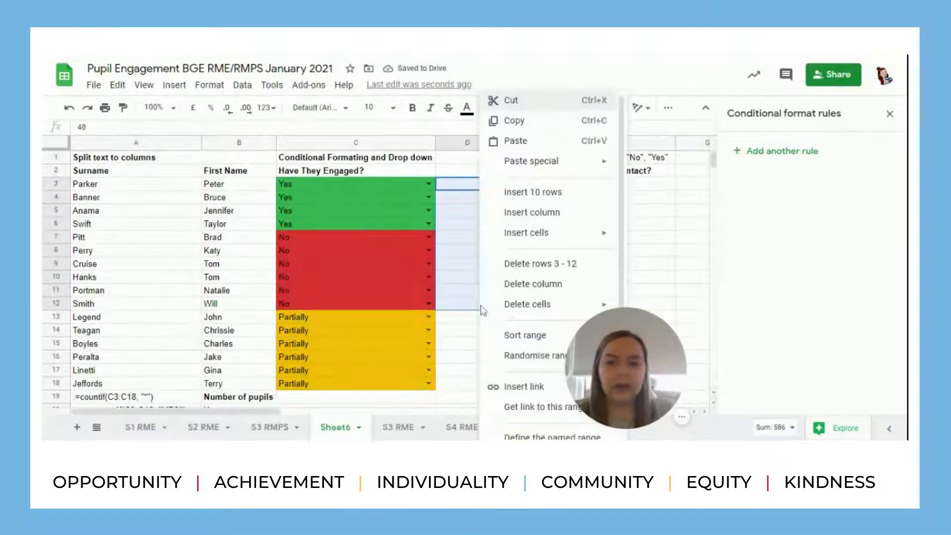
pyautogui.click(715, 184)
pyautogui.click(779, 153)
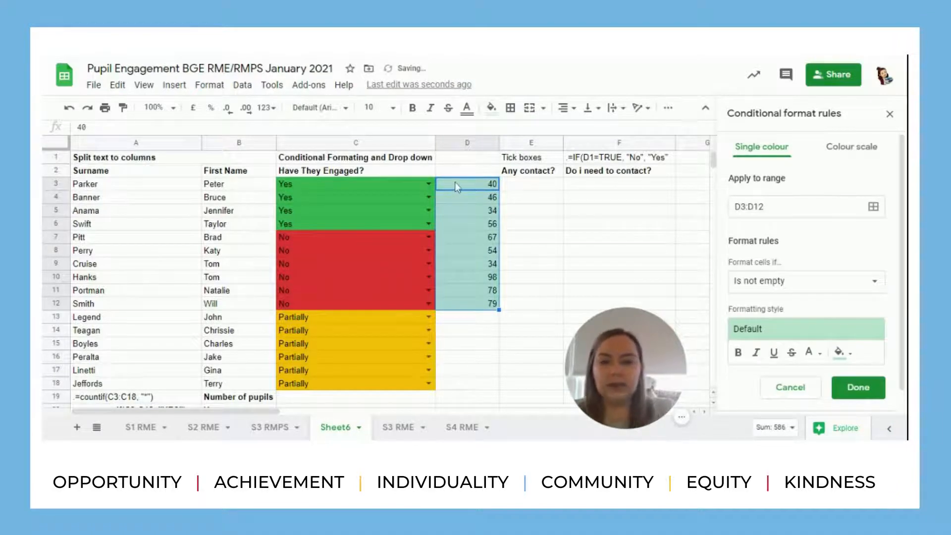
pyautogui.click(797, 281)
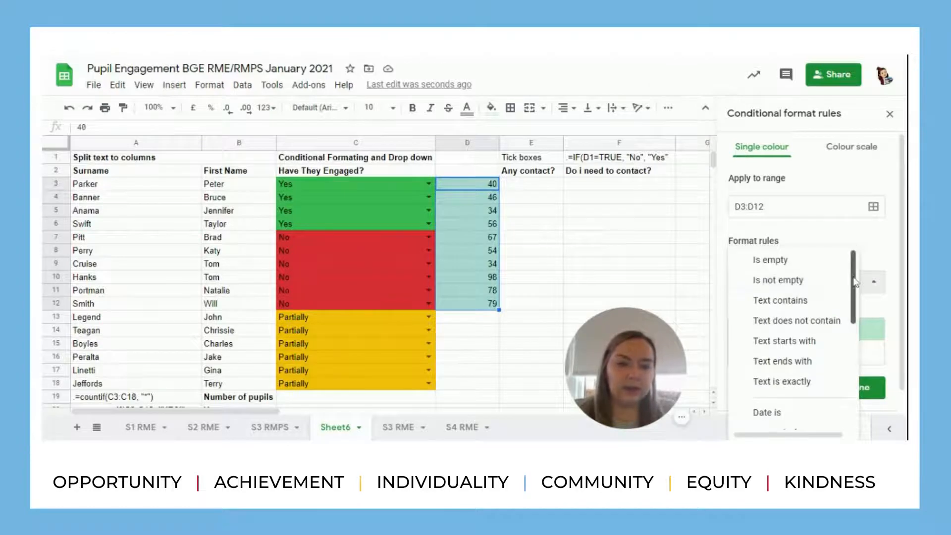
pyautogui.moveTo(855, 282); pyautogui.dragTo(854, 372)
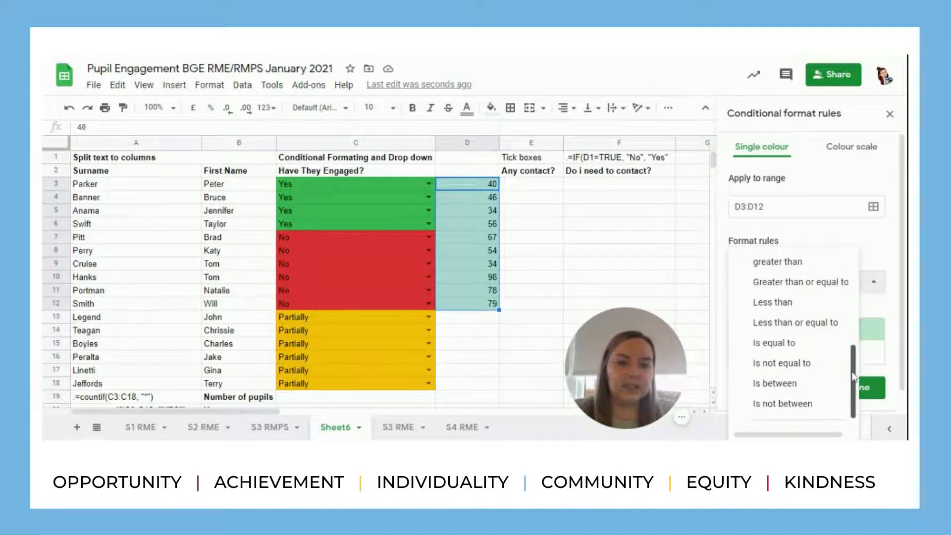
pyautogui.click(773, 263)
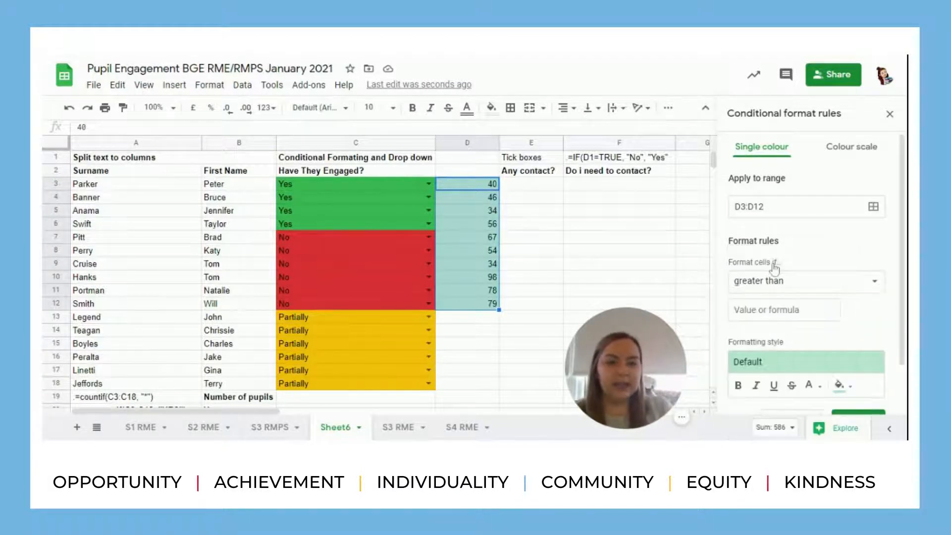
pyautogui.click(774, 309)
pyautogui.write('50')
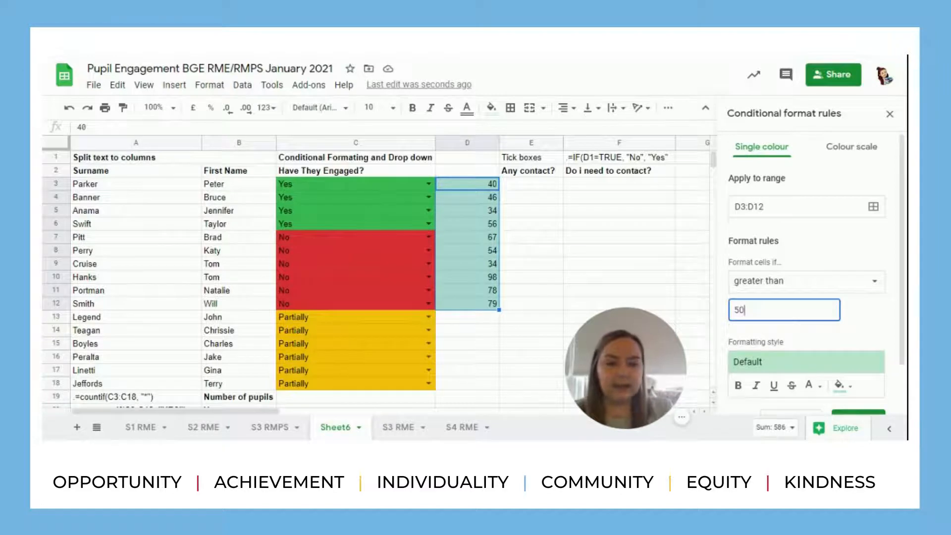
pyautogui.click(840, 392)
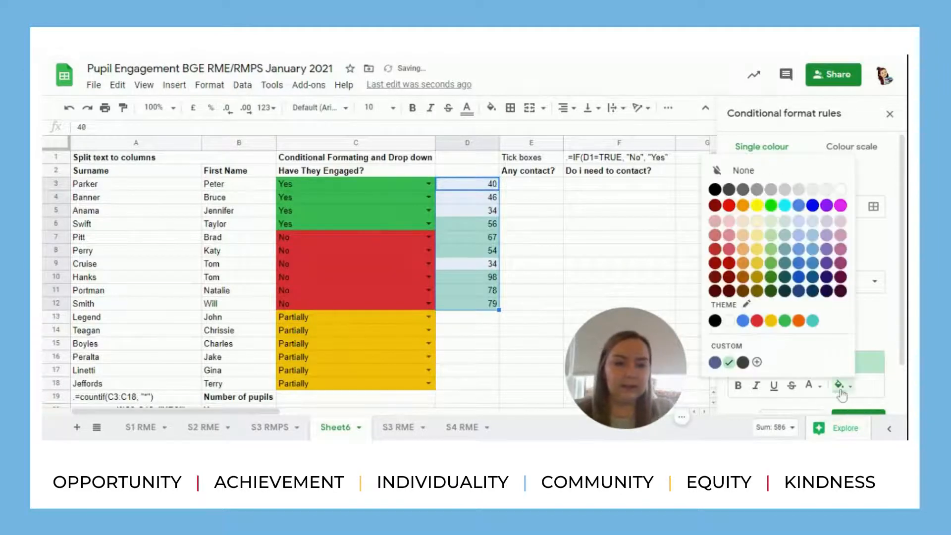
pyautogui.click(782, 321)
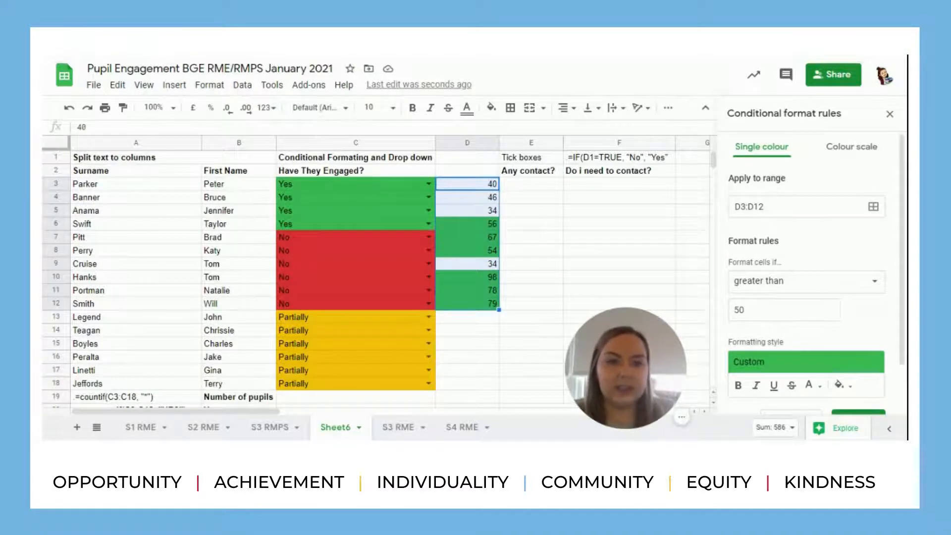
pyautogui.click(890, 114)
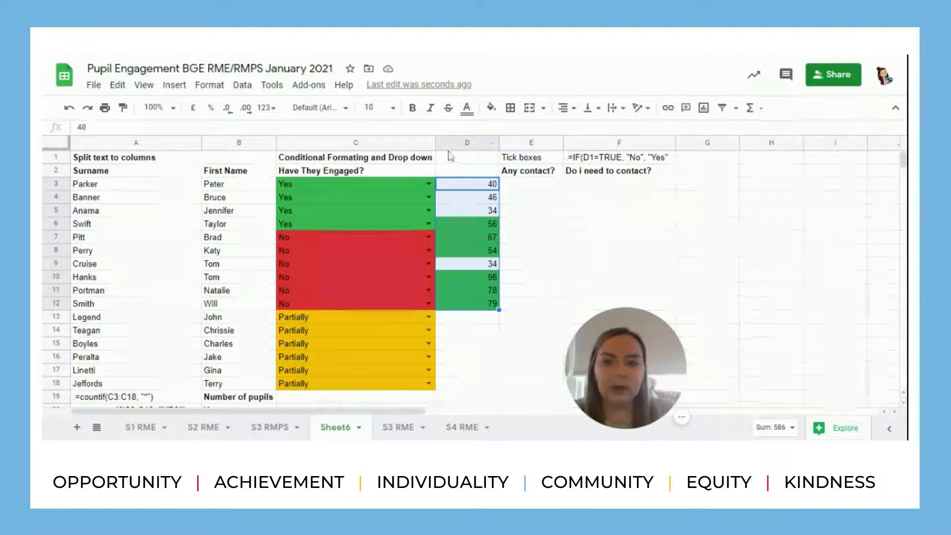
# Delete the sample score column D
pyautogui.click(465, 142)
pyautogui.rightClick(465, 142)
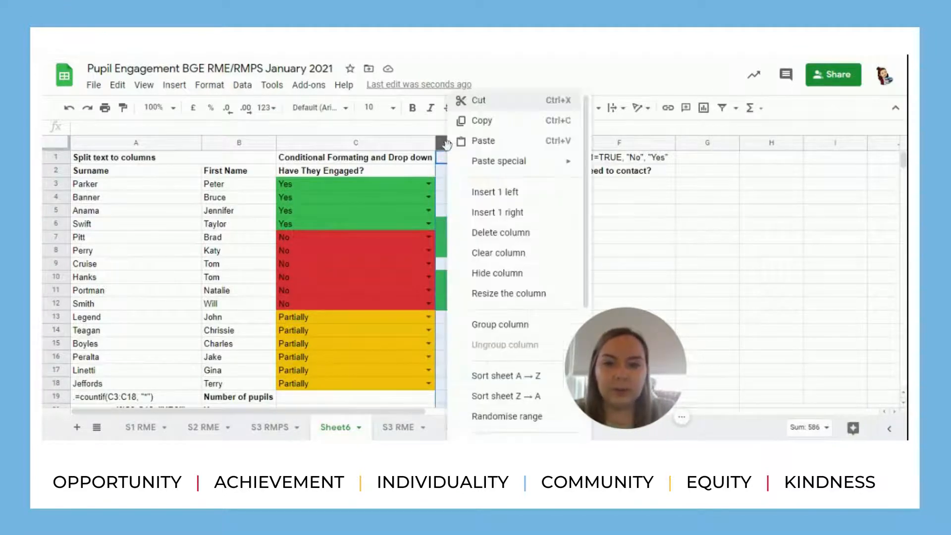
pyautogui.click(484, 242)
pyautogui.click(472, 184)
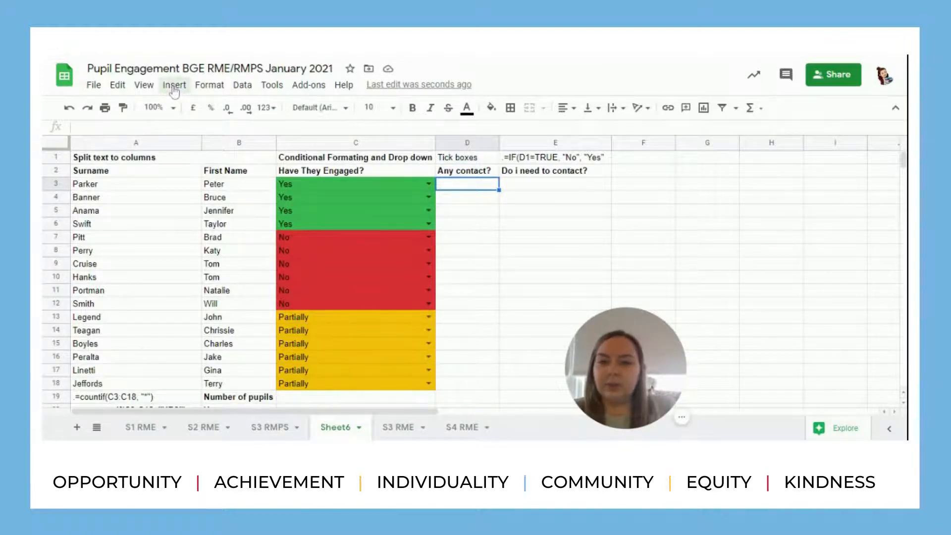
pyautogui.click(174, 86)
pyautogui.click(209, 85)
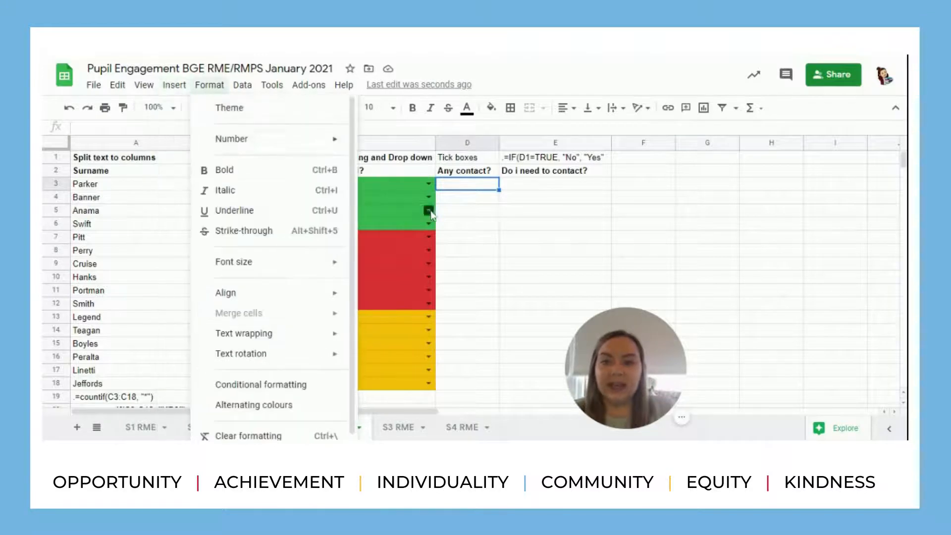
# Switch the engagement drop-down answer in C4 to No, and change it again to Partially
pyautogui.click(428, 198)
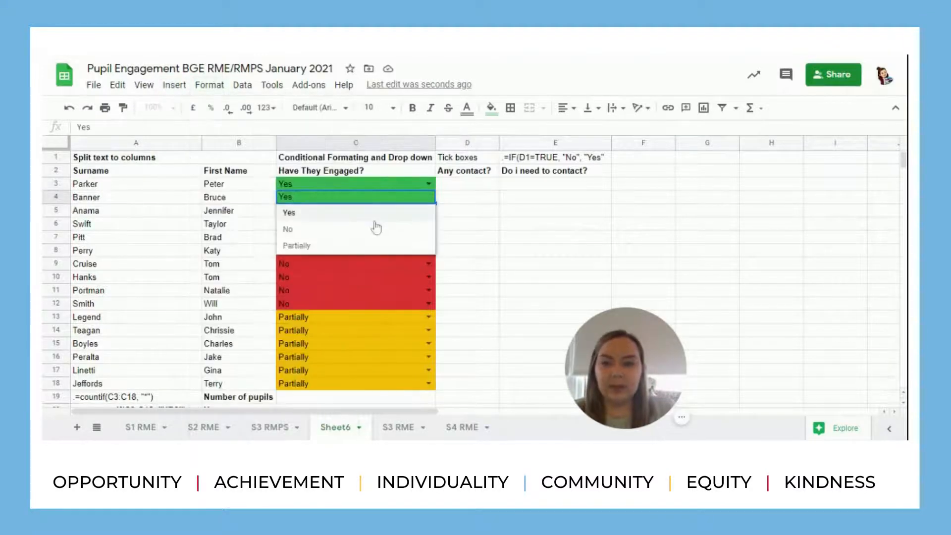
pyautogui.click(371, 230)
pyautogui.click(428, 197)
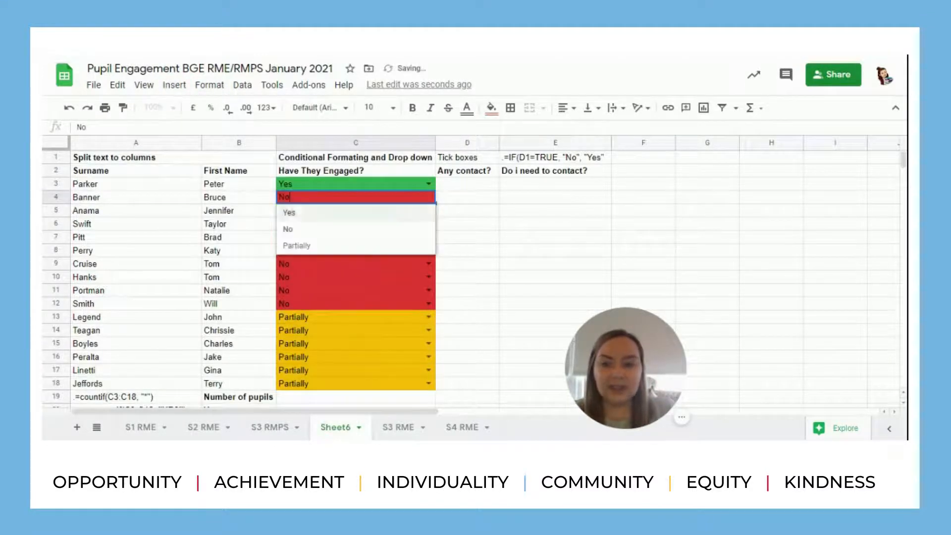
pyautogui.click(361, 247)
# Insert a tick box in D3, fill it down the Any contact? column to row 18, and clear cell D19
pyautogui.click(462, 190)
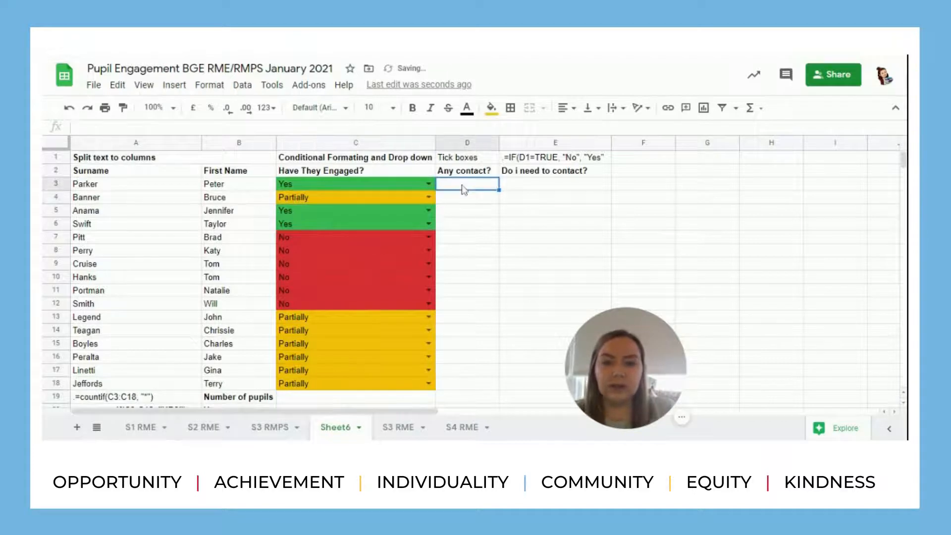
pyautogui.click(176, 85)
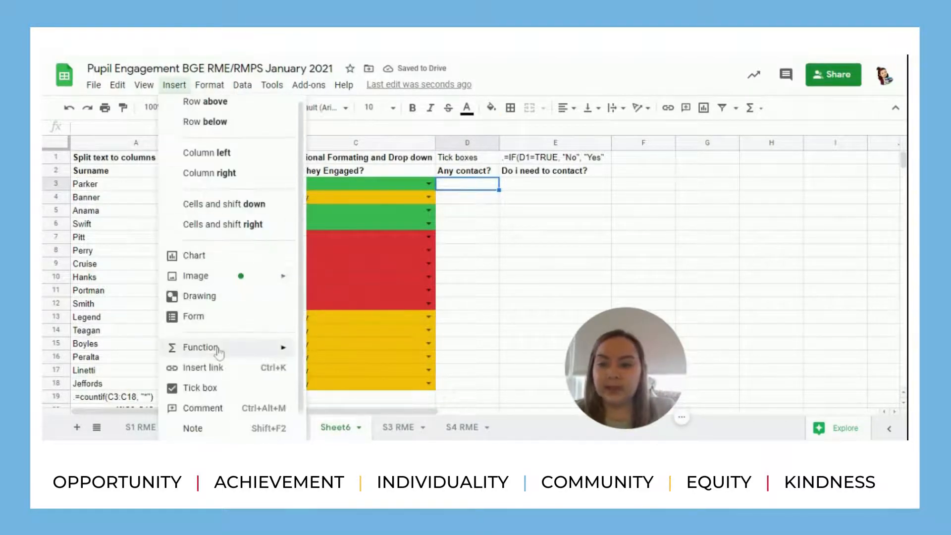
pyautogui.click(216, 391)
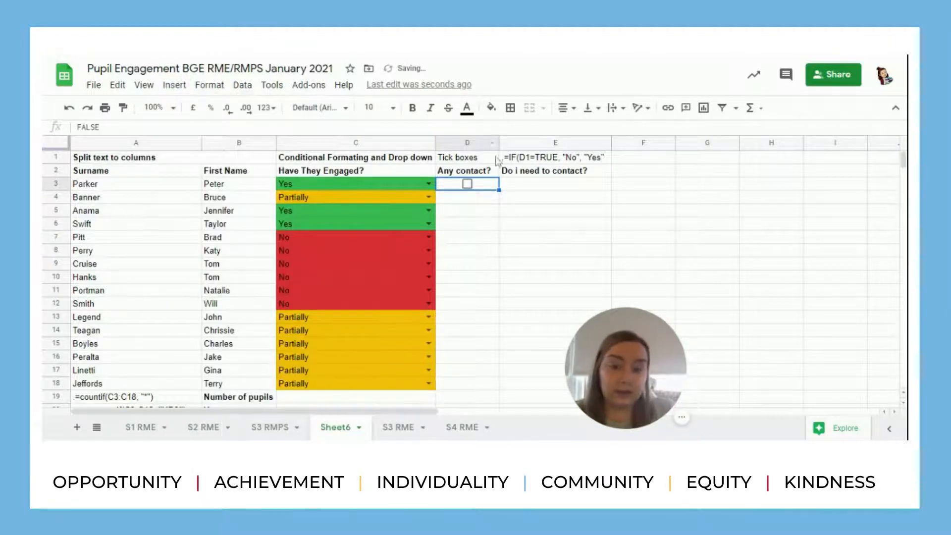
pyautogui.click(178, 86)
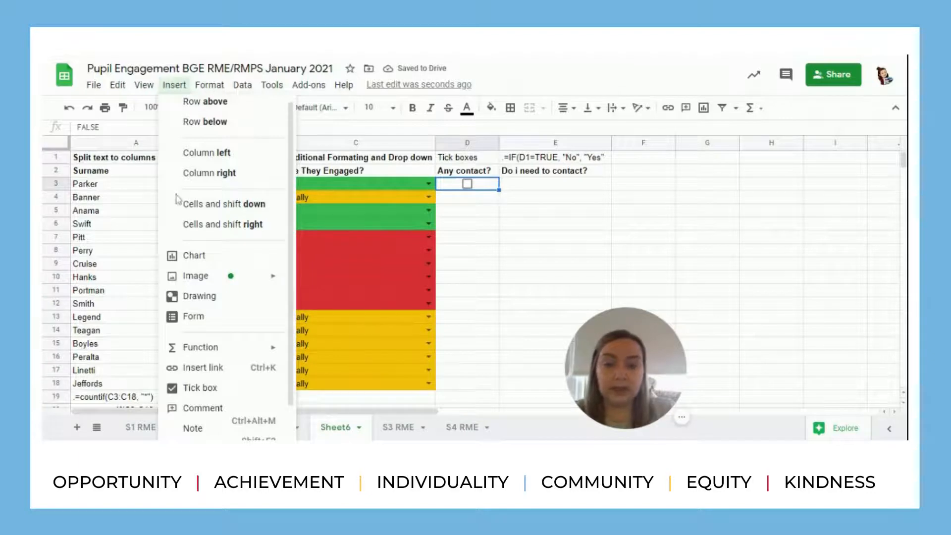
pyautogui.click(469, 209)
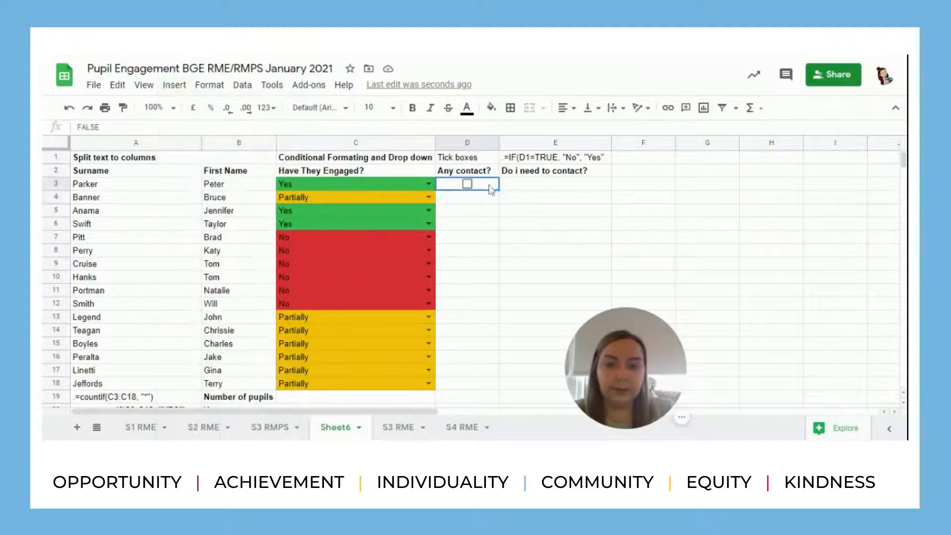
pyautogui.moveTo(499, 189); pyautogui.dragTo(495, 400)
pyautogui.click(494, 400)
pyautogui.press('Delete')
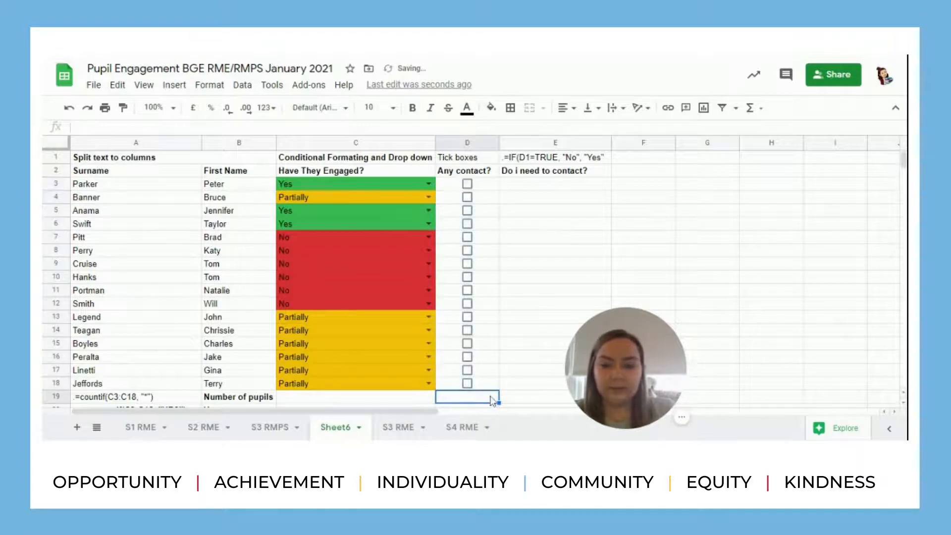
# Tick the Any contact? boxes in D3, D7, D12 and D15
pyautogui.click(467, 186)
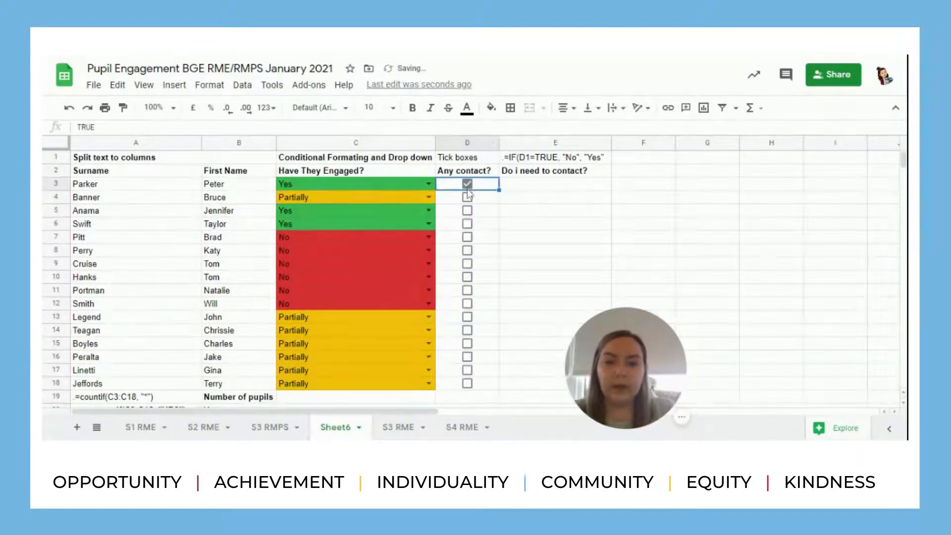
pyautogui.click(467, 238)
pyautogui.click(467, 304)
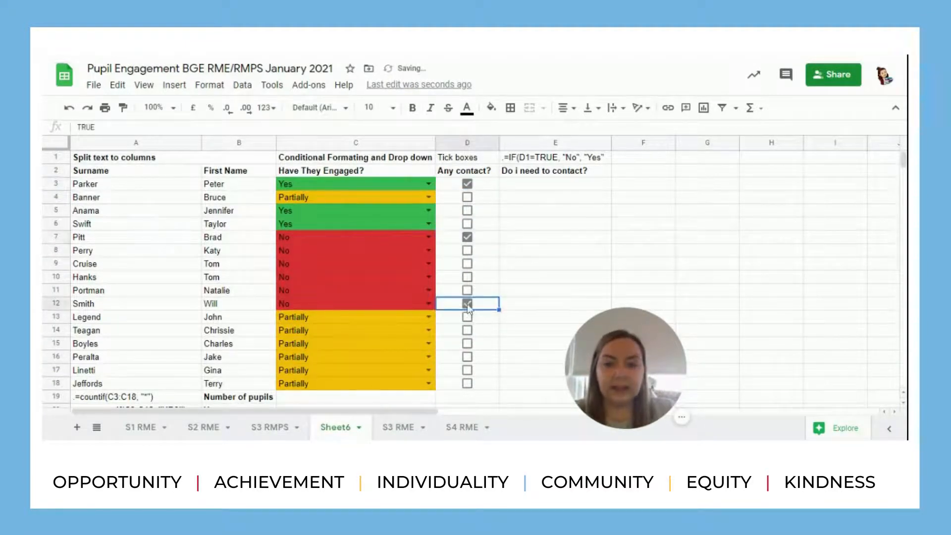
pyautogui.click(467, 343)
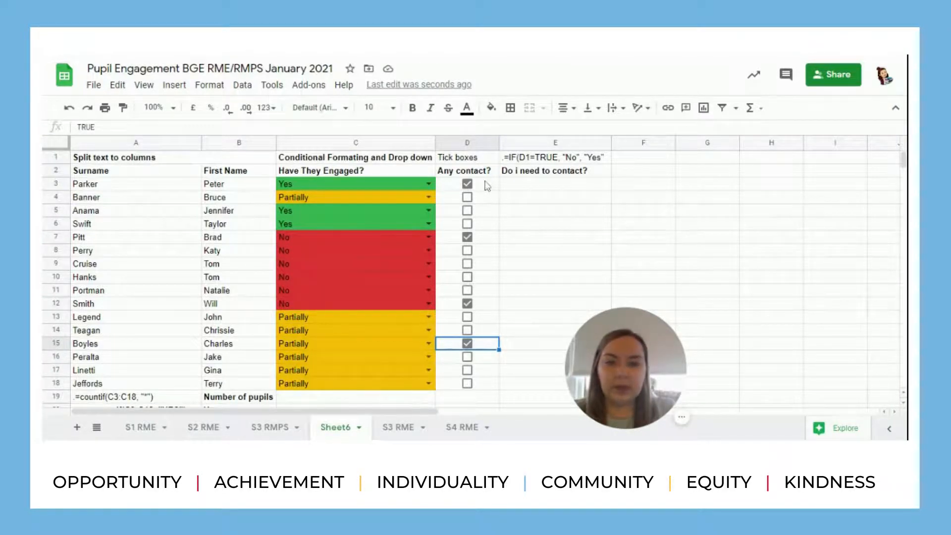
# Open data validation for D3:D18 and choose Tick box as the criteria
pyautogui.moveTo(487, 185); pyautogui.dragTo(484, 390)
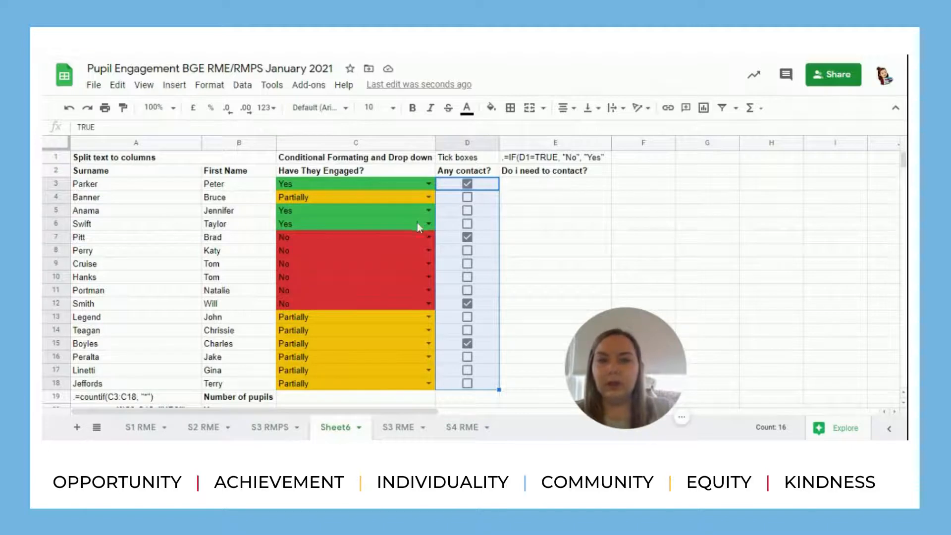
pyautogui.click(242, 85)
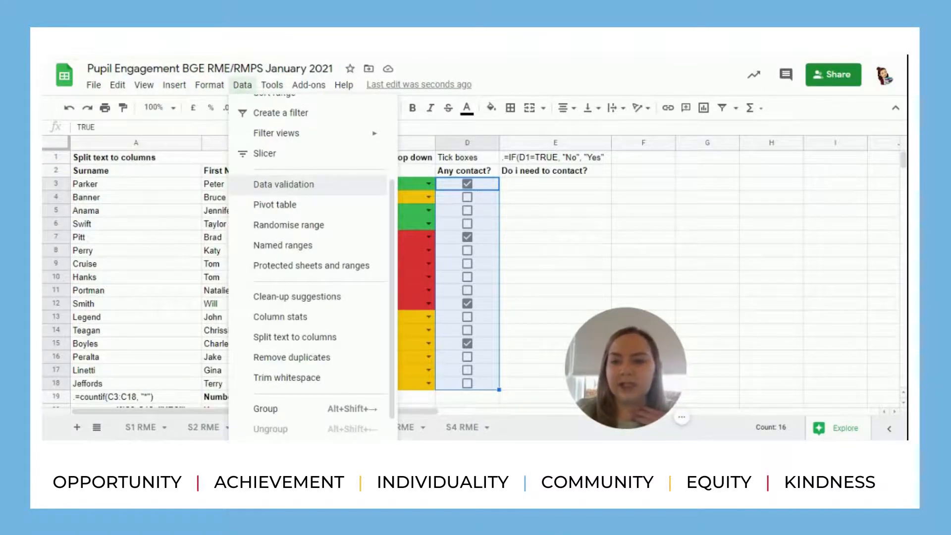
pyautogui.click(274, 186)
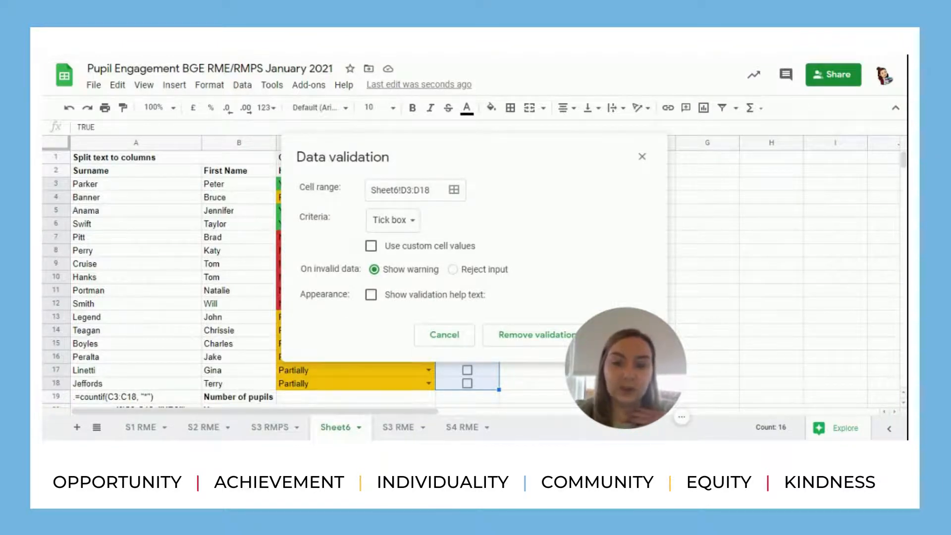
pyautogui.click(389, 220)
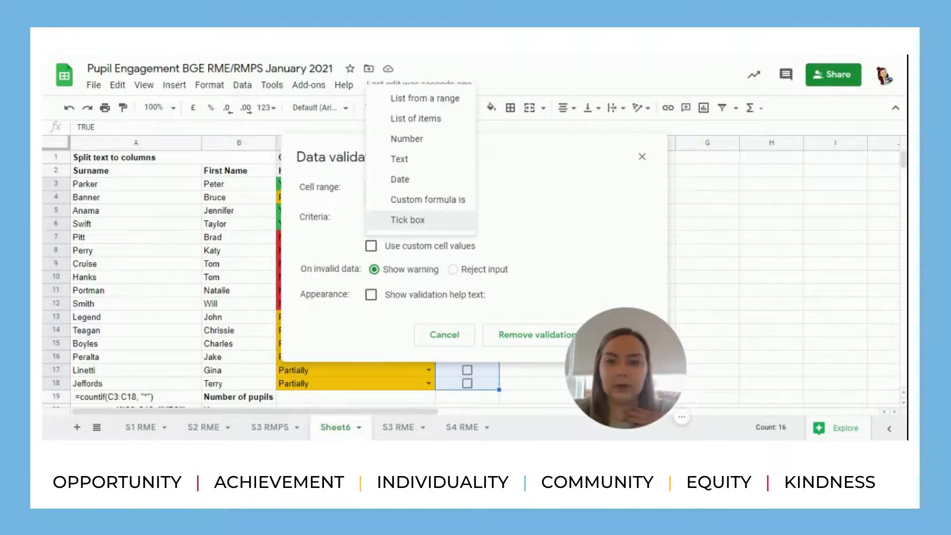
pyautogui.click(382, 224)
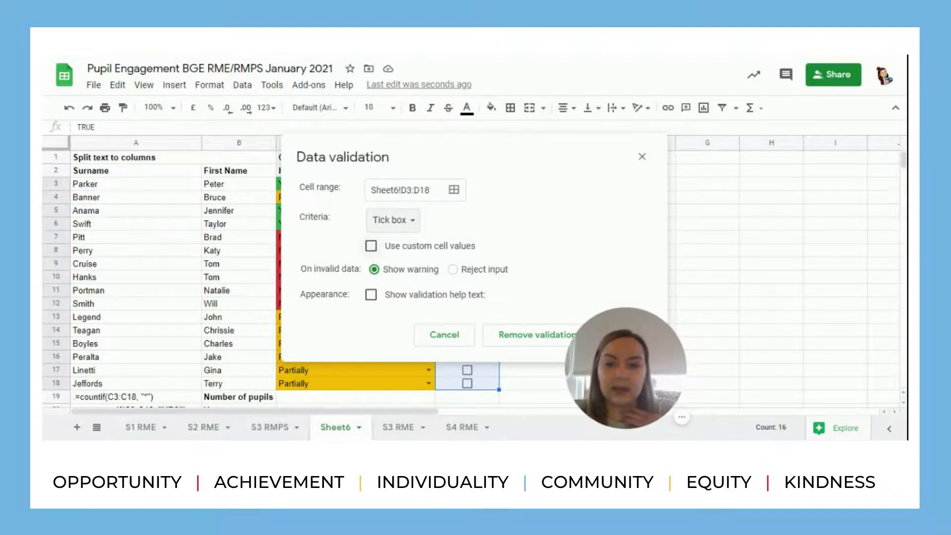
# Use custom cell values for the tick boxes, true when ticked and false when unticked, and save the validation
pyautogui.click(371, 246)
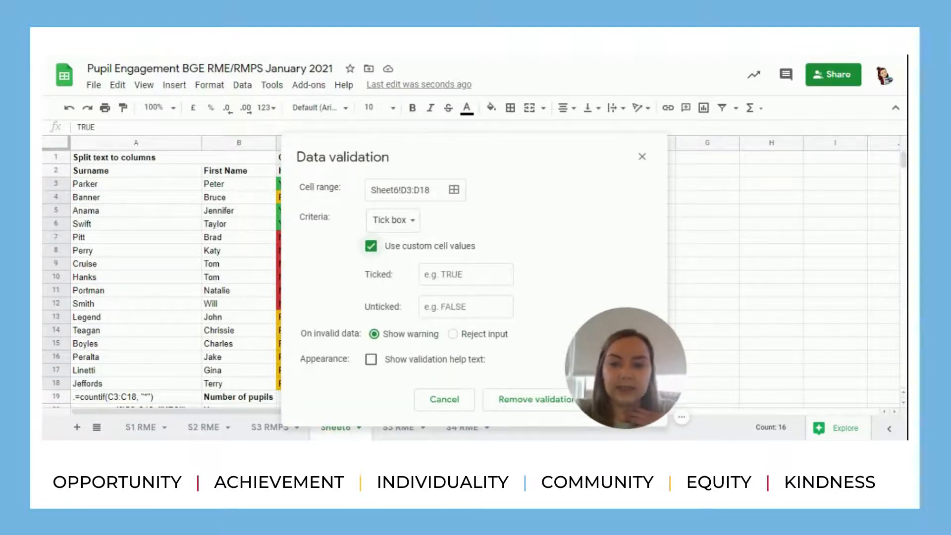
pyautogui.click(466, 274)
pyautogui.write('trus')
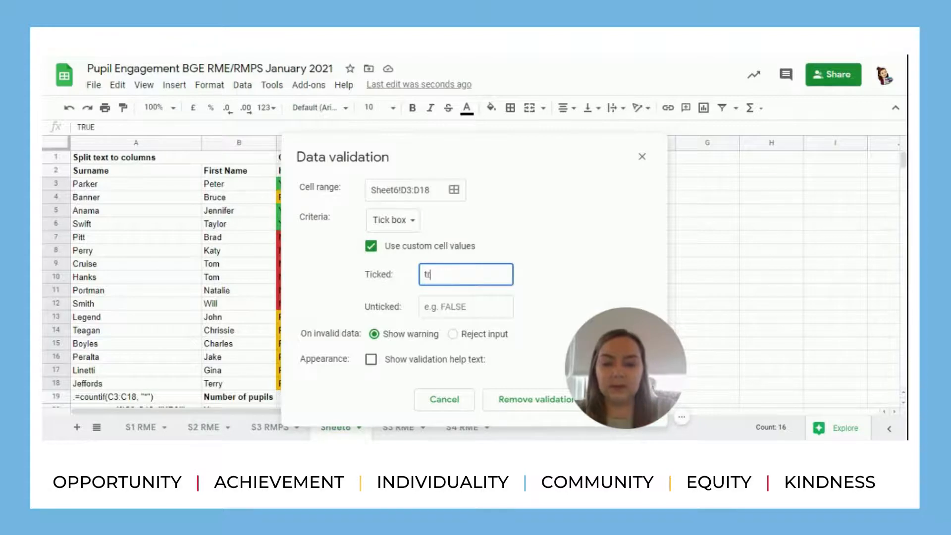
pyautogui.click(438, 306)
pyautogui.write('false')
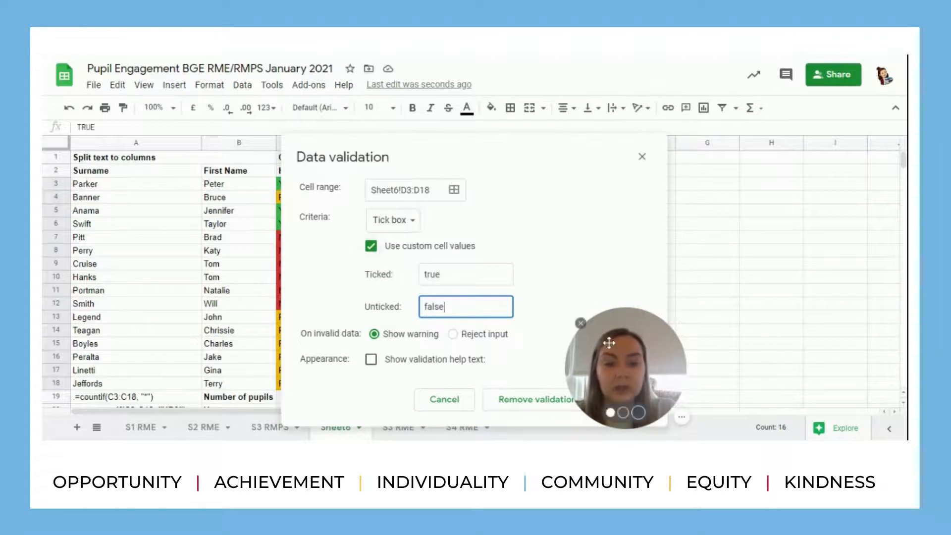
pyautogui.moveTo(608, 342); pyautogui.dragTo(786, 344)
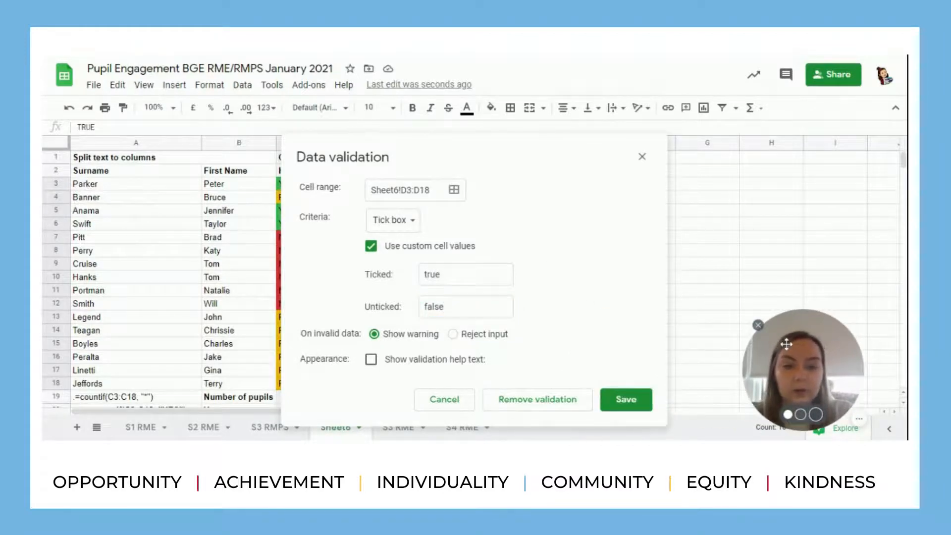
pyautogui.click(622, 400)
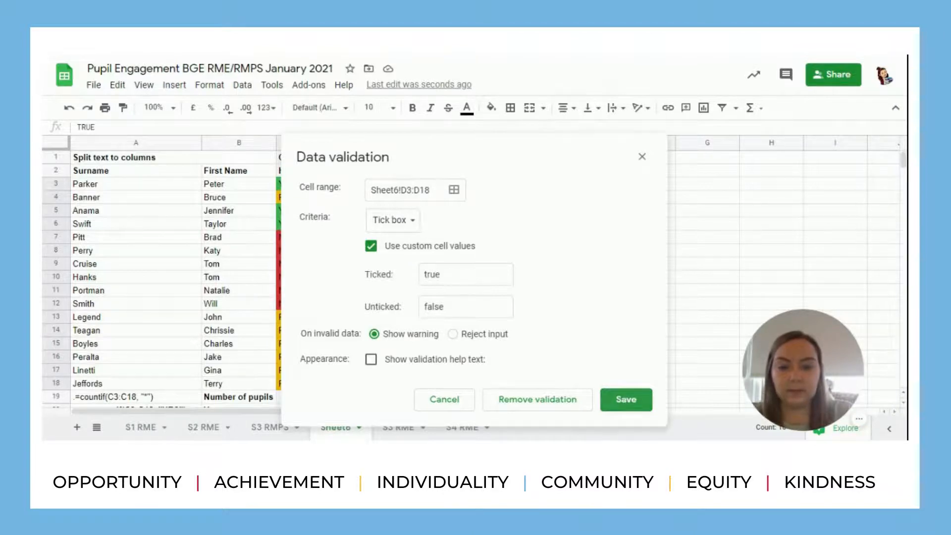
pyautogui.click(622, 401)
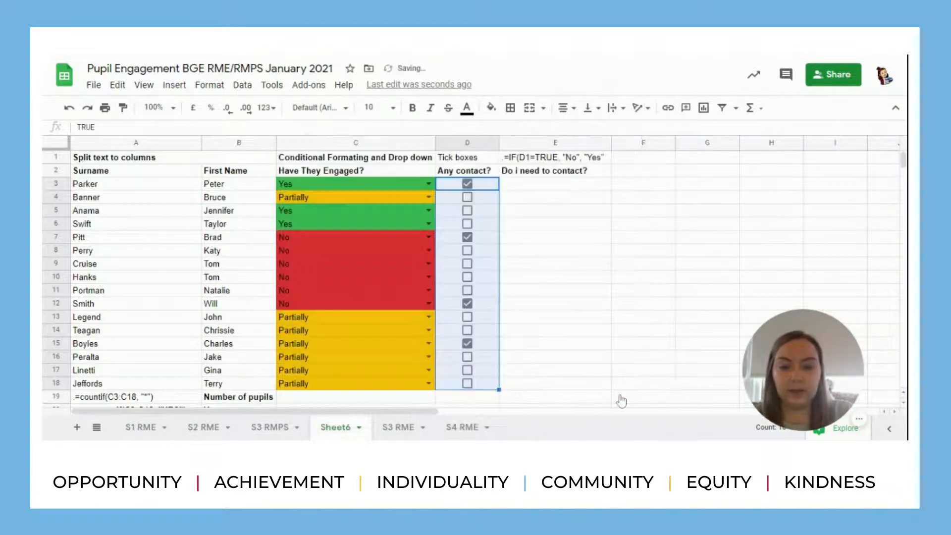
# Tick the Any contact? boxes in D4, D5 and D6, and untick those in D7 and D12
pyautogui.click(524, 188)
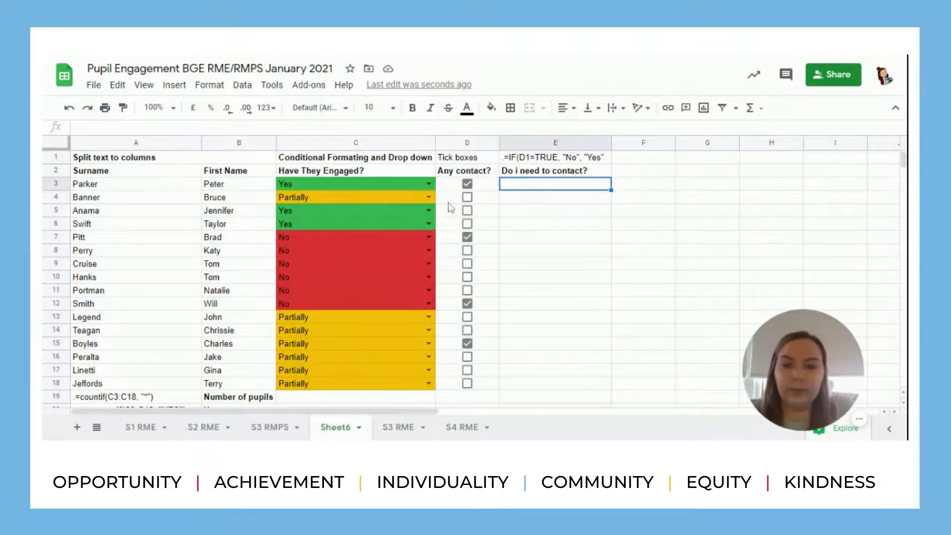
pyautogui.click(467, 198)
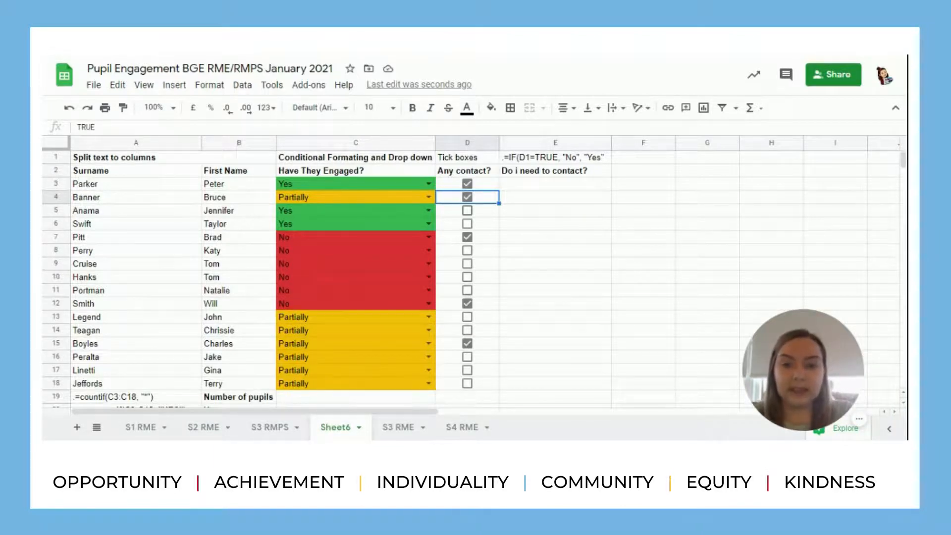
pyautogui.click(467, 210)
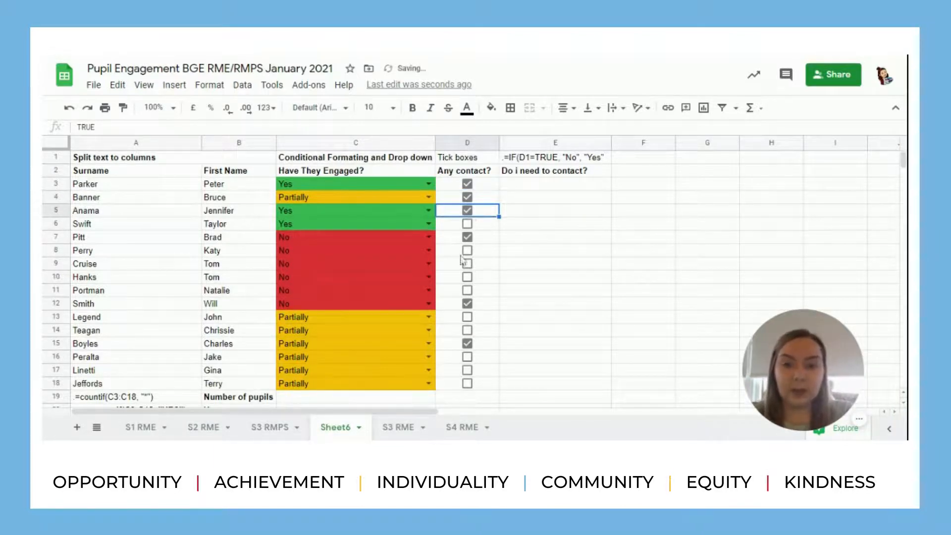
pyautogui.click(467, 223)
pyautogui.click(467, 237)
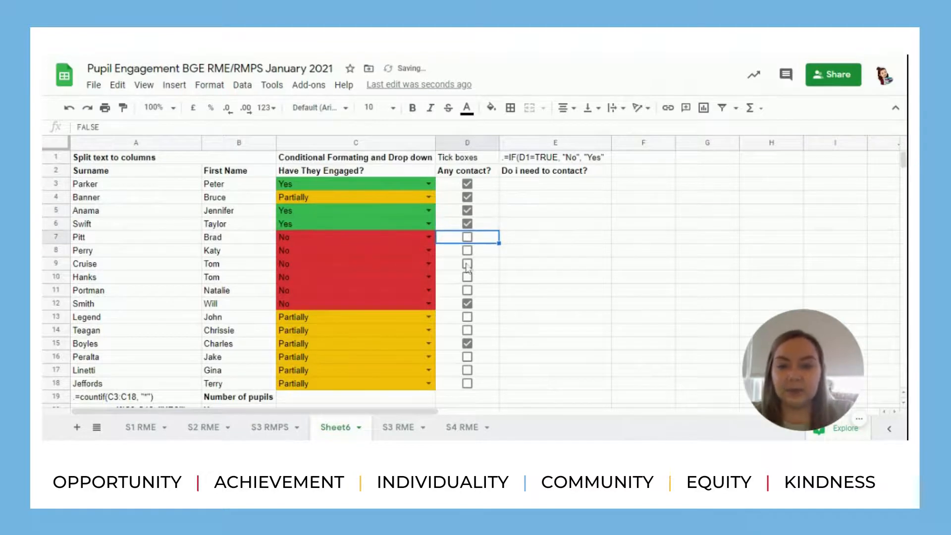
pyautogui.click(467, 303)
# Tick the Any contact? boxes in D13, D14, D16, D17 and D18
pyautogui.click(467, 316)
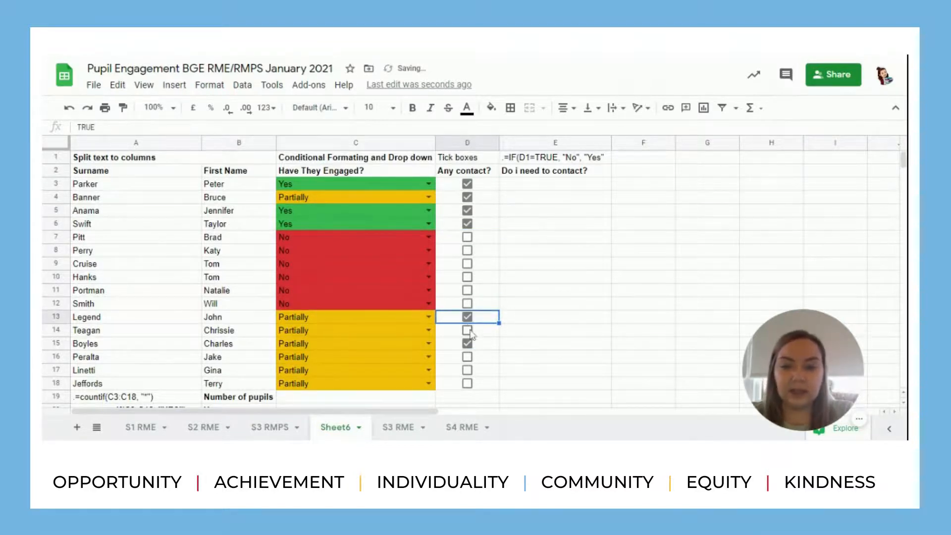
pyautogui.click(468, 331)
pyautogui.click(467, 357)
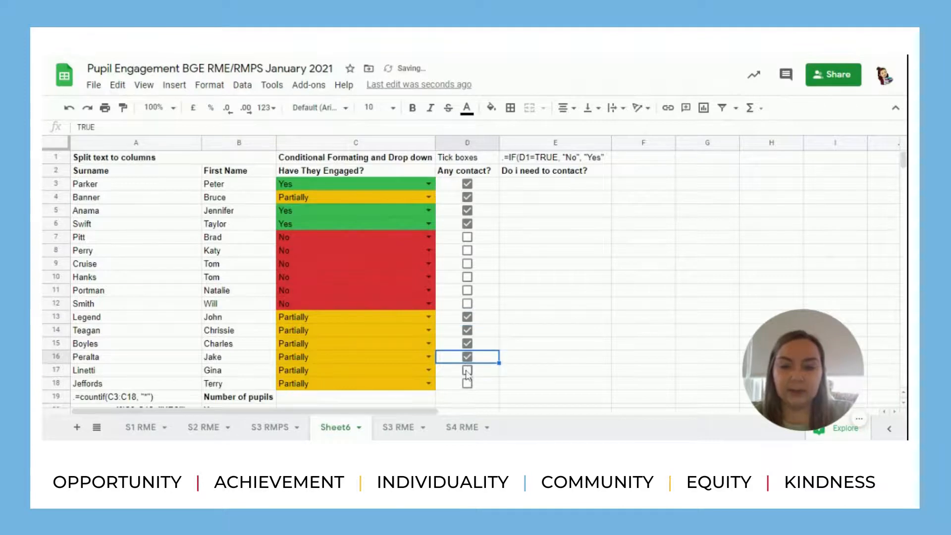
pyautogui.click(466, 370)
pyautogui.click(470, 388)
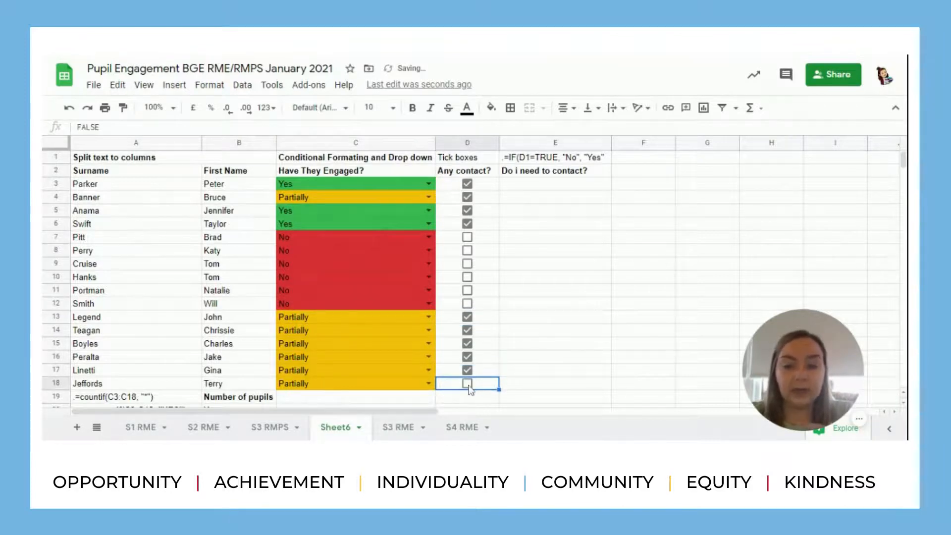
pyautogui.click(470, 390)
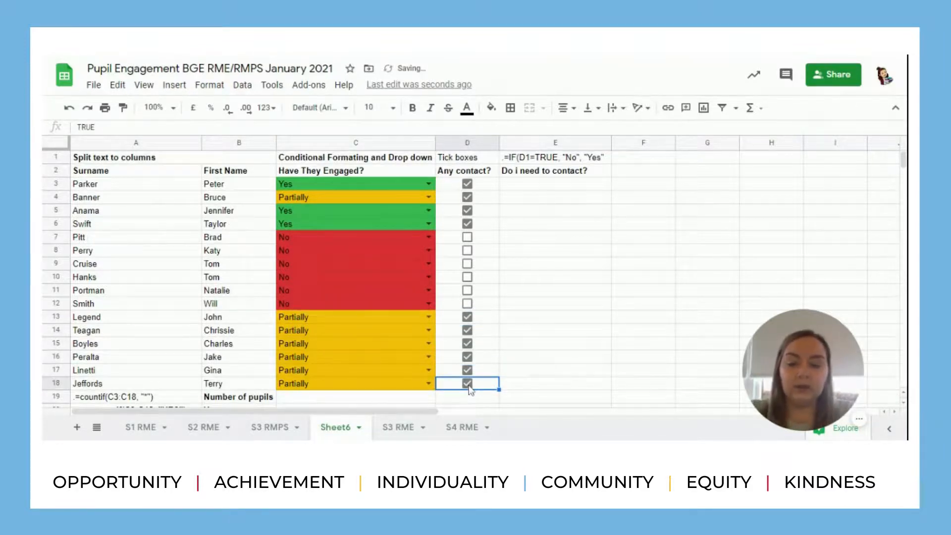
# Enter =if(D3=true, "No", "Yes") in E3 and fill the formula down to E18
pyautogui.click(541, 184)
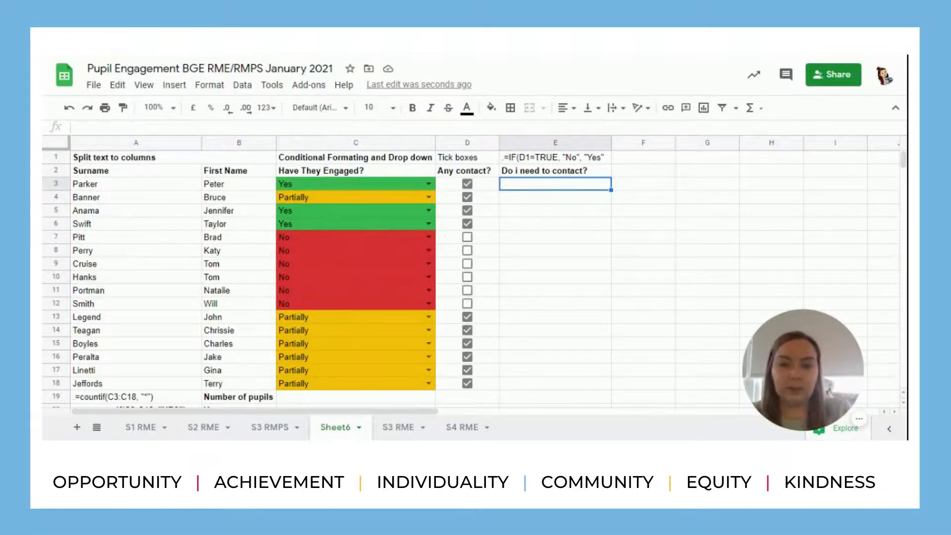
pyautogui.write('=')
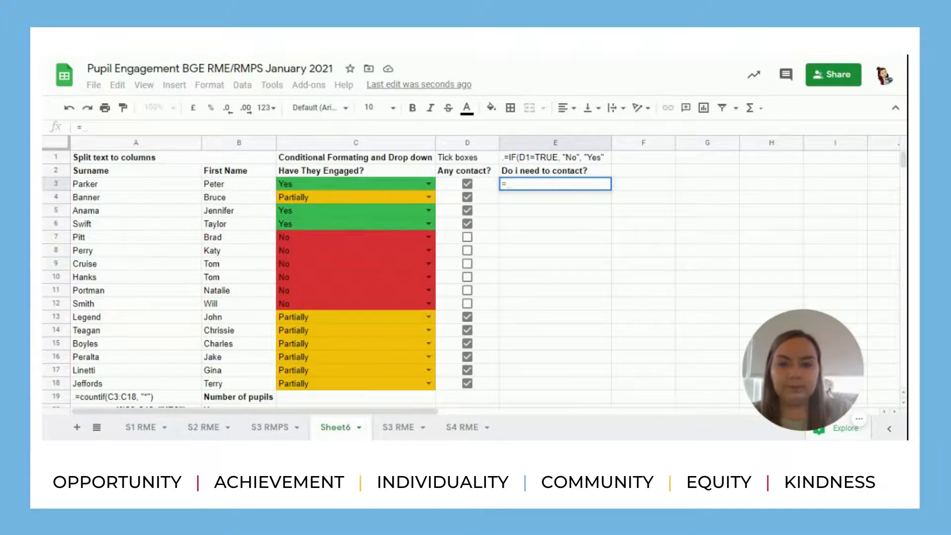
pyautogui.write('if')
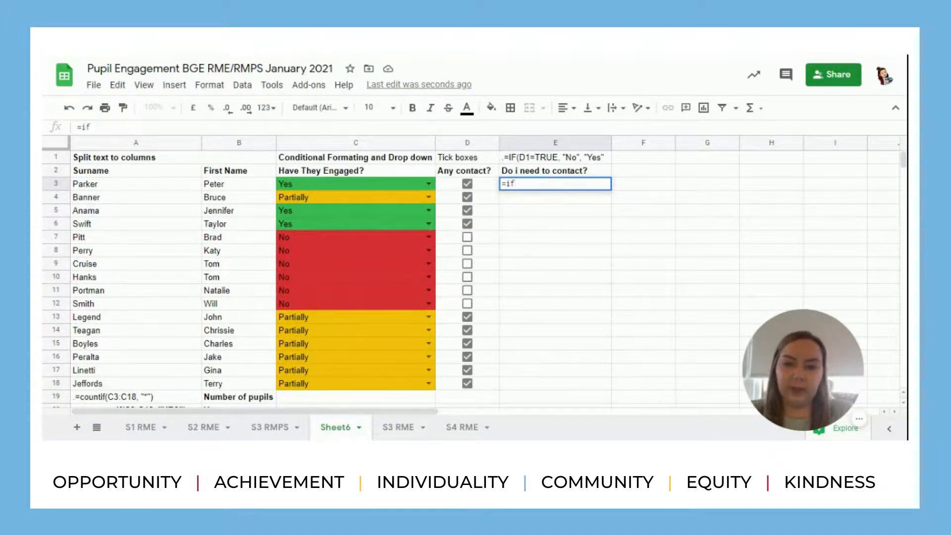
pyautogui.write('(')
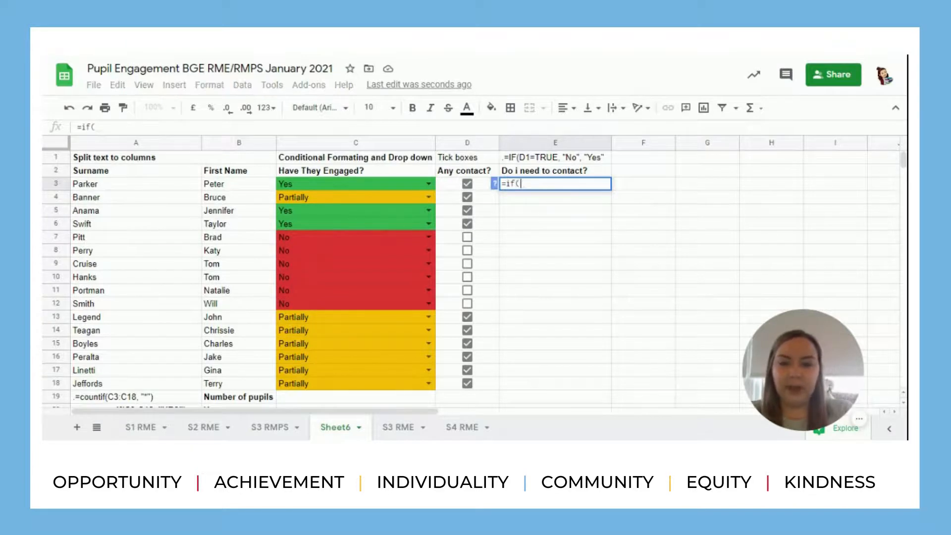
pyautogui.click(457, 187)
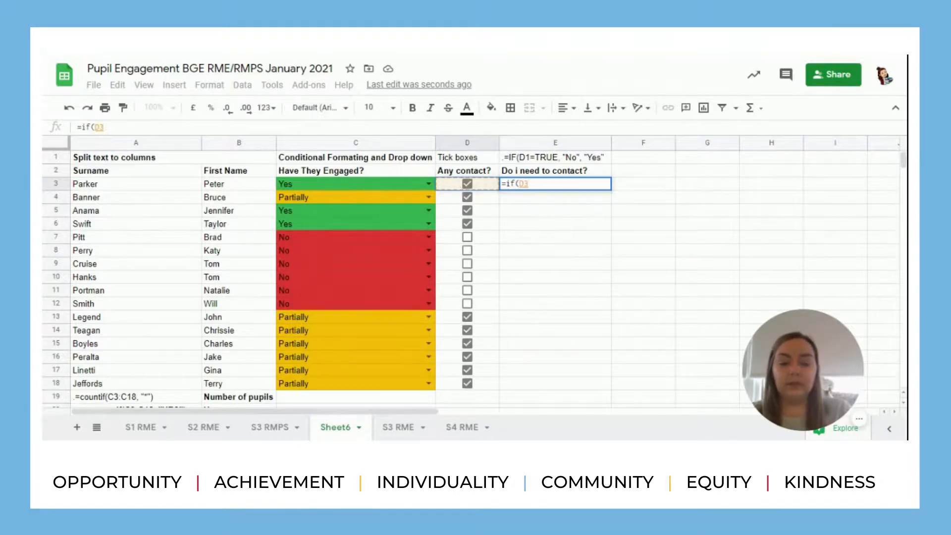
pyautogui.write('=true')
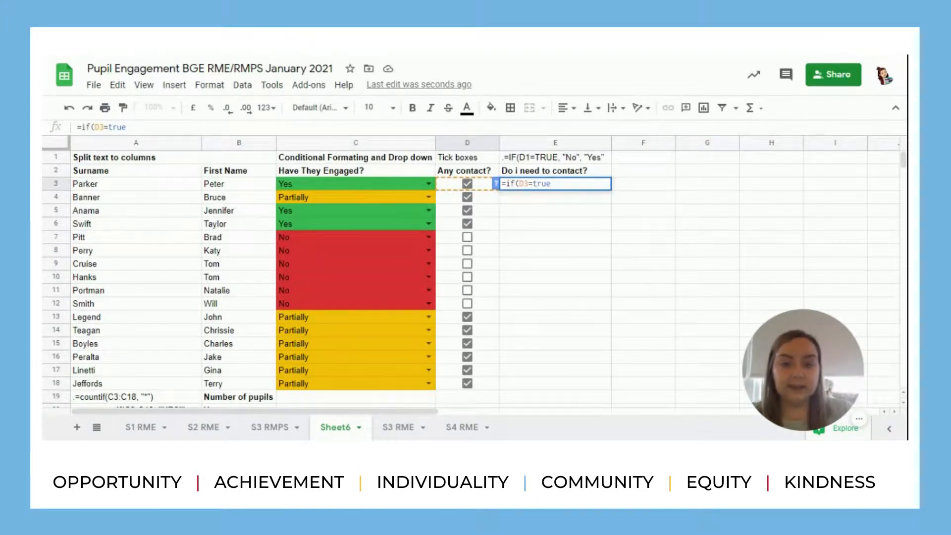
pyautogui.write(', ""')
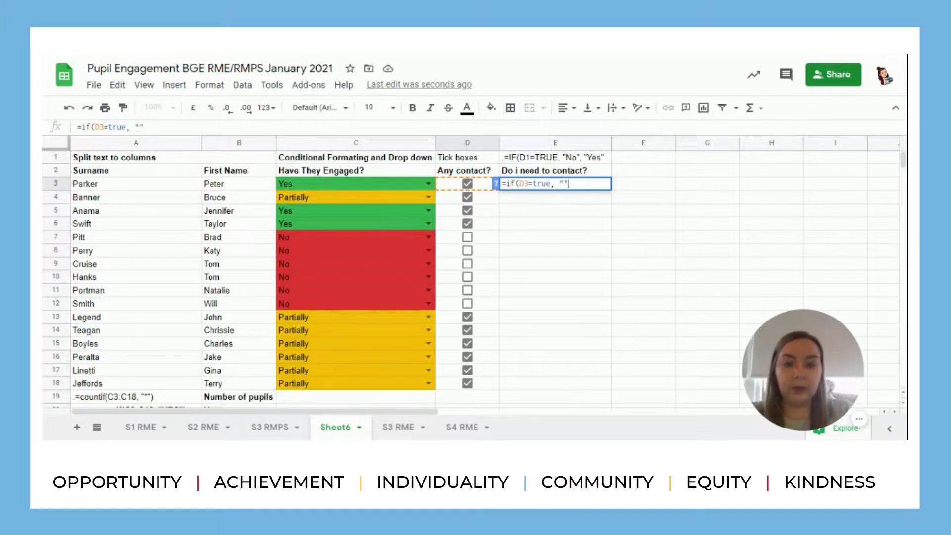
pyautogui.write('No')
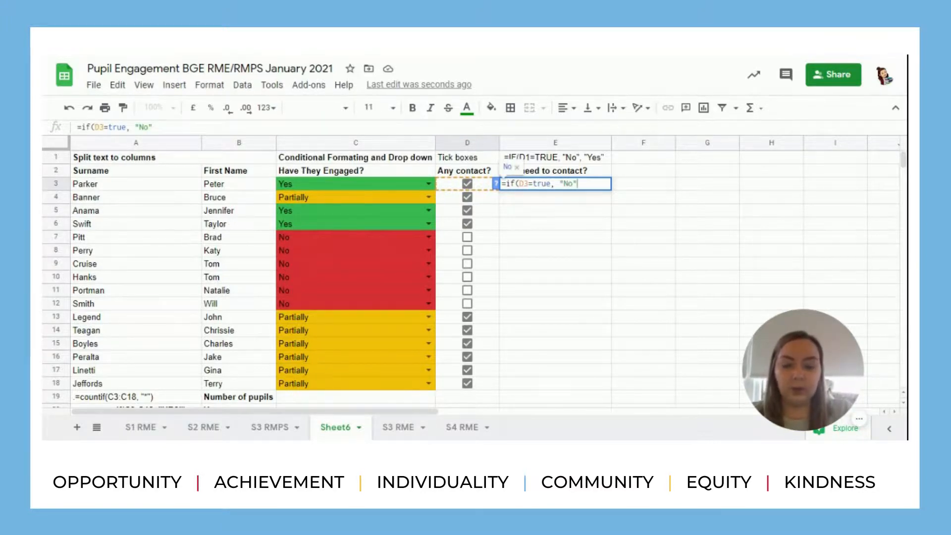
pyautogui.write(', ')
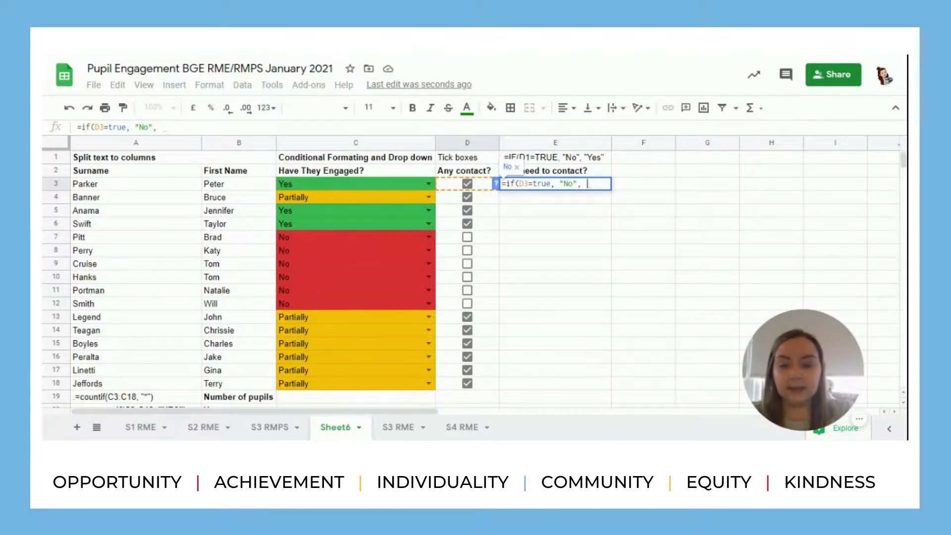
pyautogui.write('""Yes')
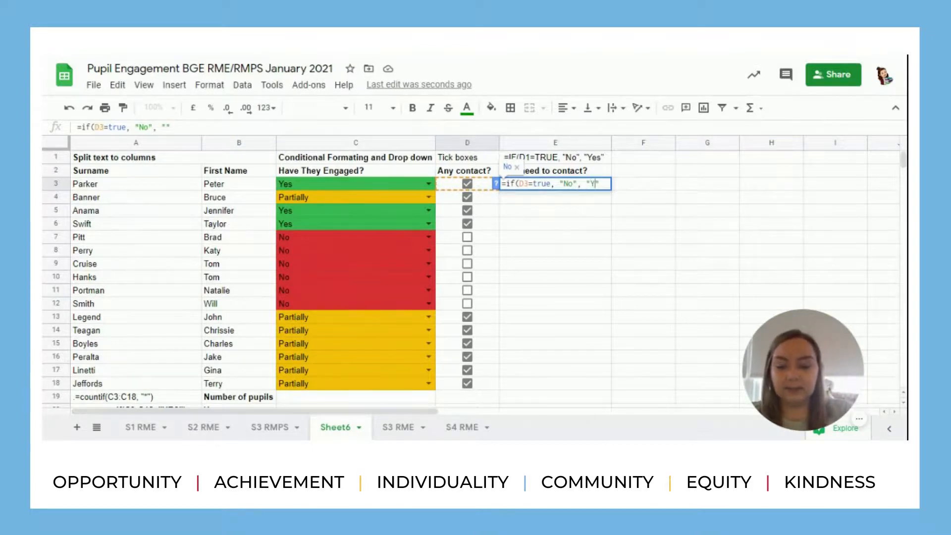
pyautogui.press('Return')
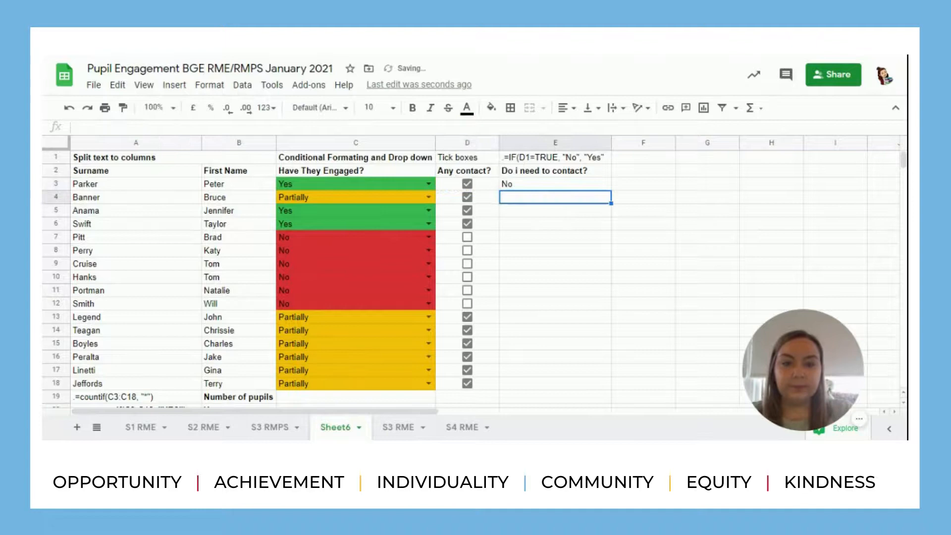
pyautogui.click(544, 186)
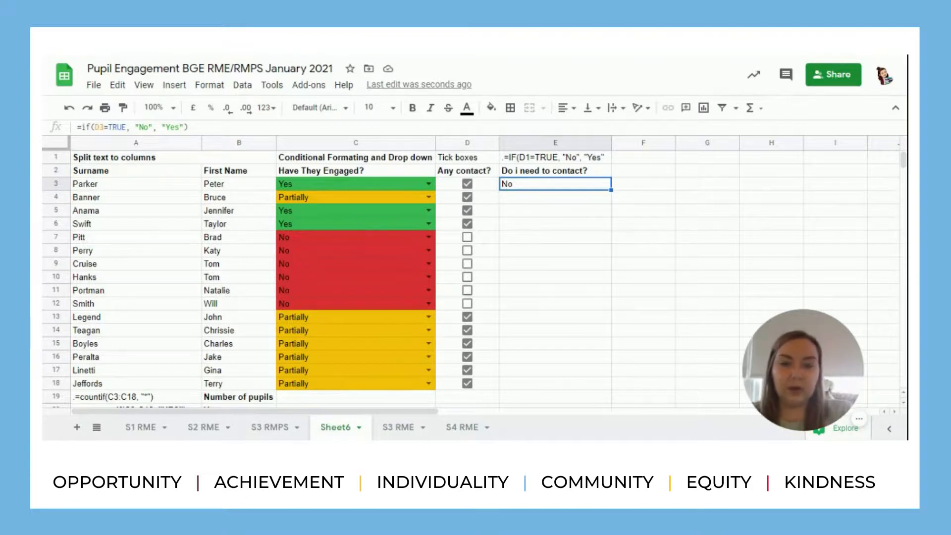
pyautogui.moveTo(612, 190); pyautogui.dragTo(610, 390)
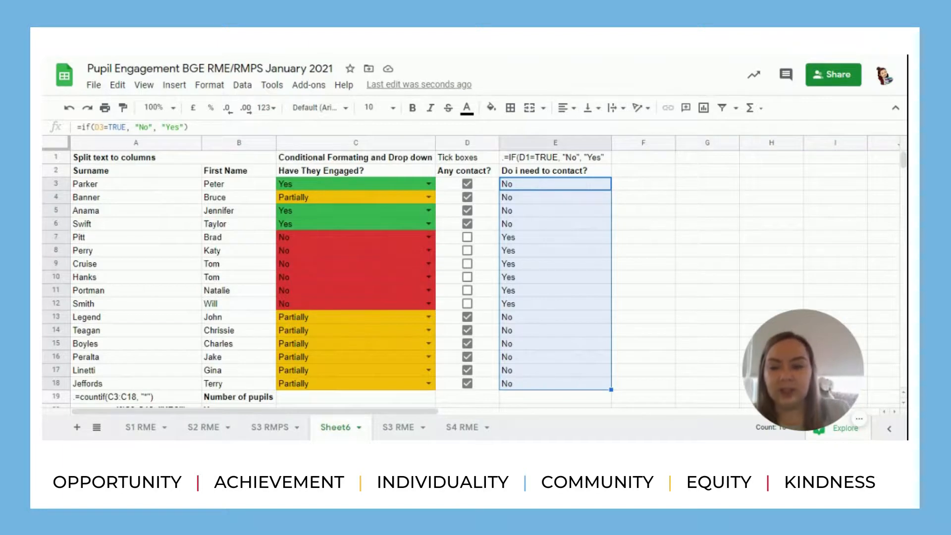
# Count all pupils in C19 with the formula =countif(C3:C18, "*")
pyautogui.press('Down')
pyautogui.press('Down')
pyautogui.press('Down')
pyautogui.press('Down')
pyautogui.press('Down')
pyautogui.press('Down')
pyautogui.press('Down')
pyautogui.press('Down')
pyautogui.press('Down')
pyautogui.press('Down')
pyautogui.press('Down')
pyautogui.press('Down')
pyautogui.press('Down')
pyautogui.press('Down')
pyautogui.press('Down')
pyautogui.press('Down')
pyautogui.press('Down')
pyautogui.press('Down')
pyautogui.press('Down')
pyautogui.press('Down')
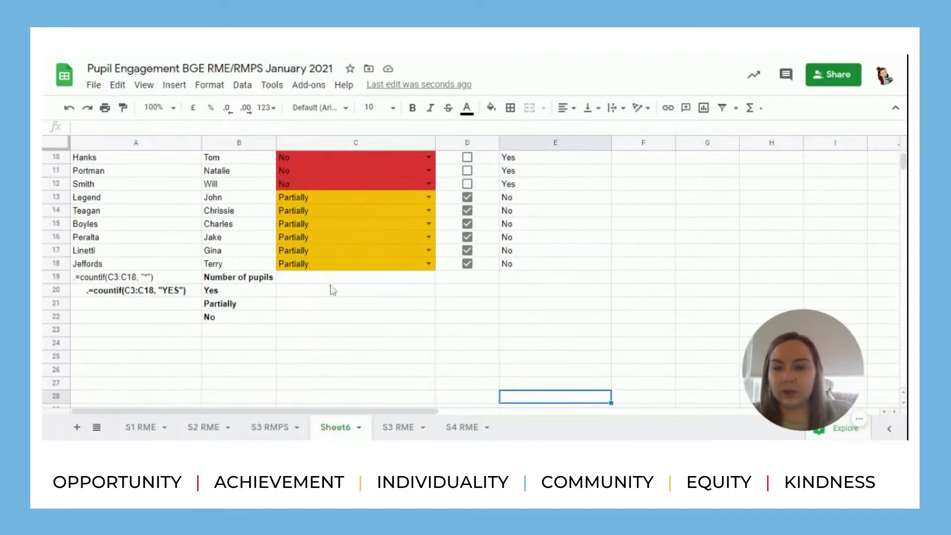
pyautogui.click(317, 279)
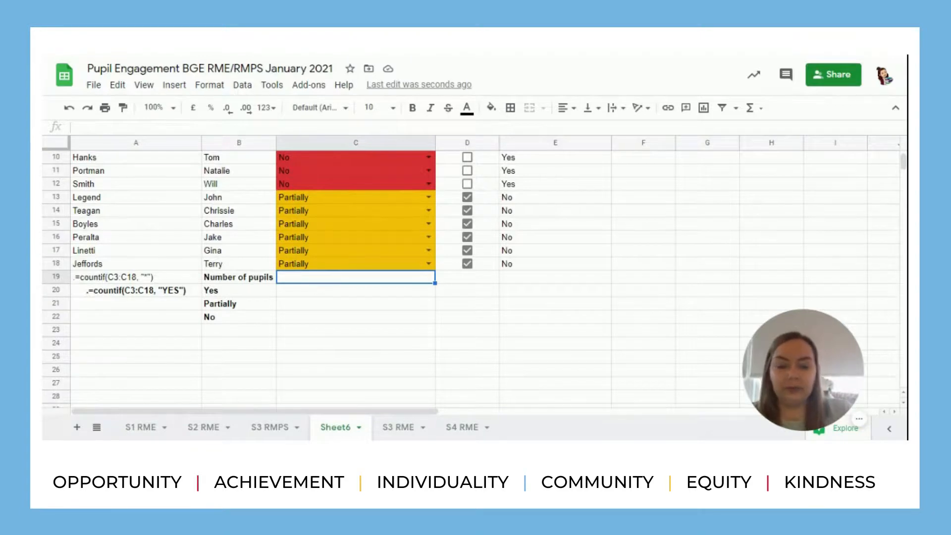
pyautogui.scroll(3, 425, 381)
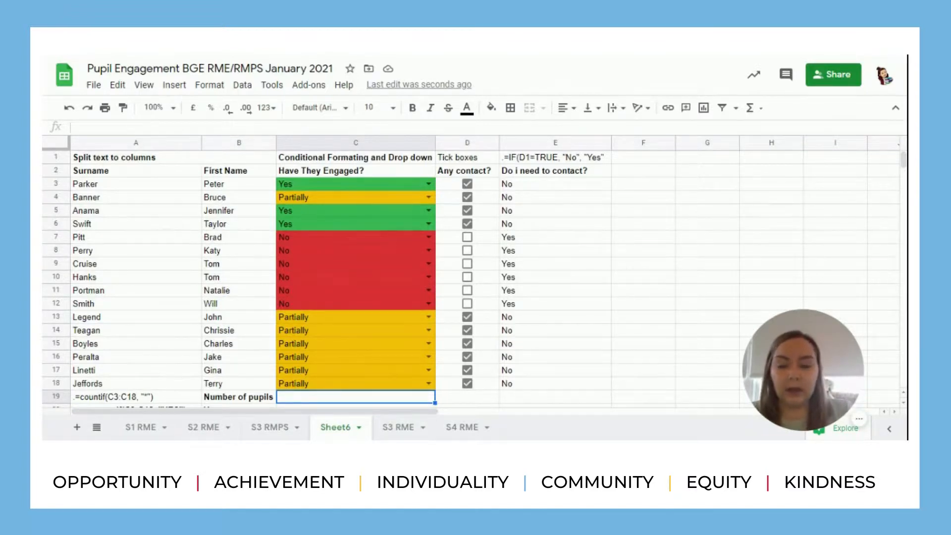
pyautogui.write('=countif')
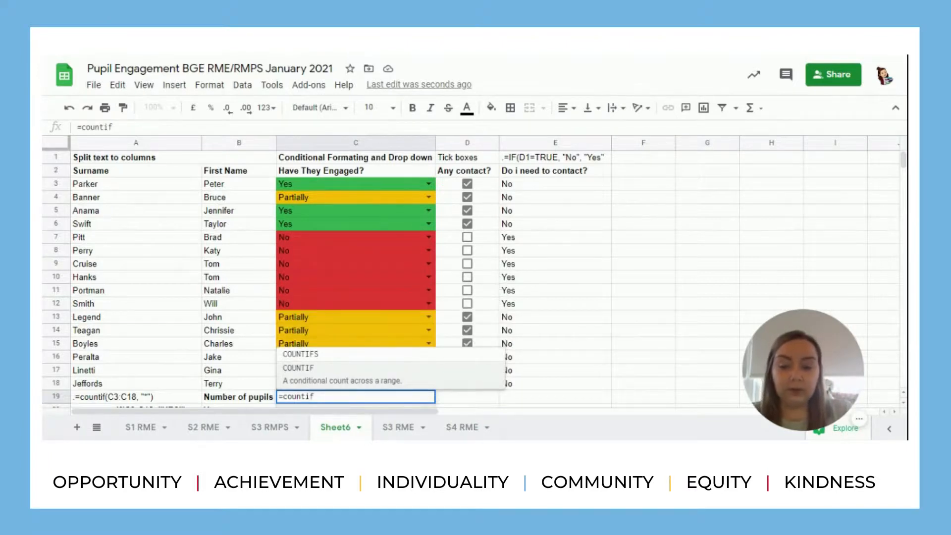
pyautogui.write('(')
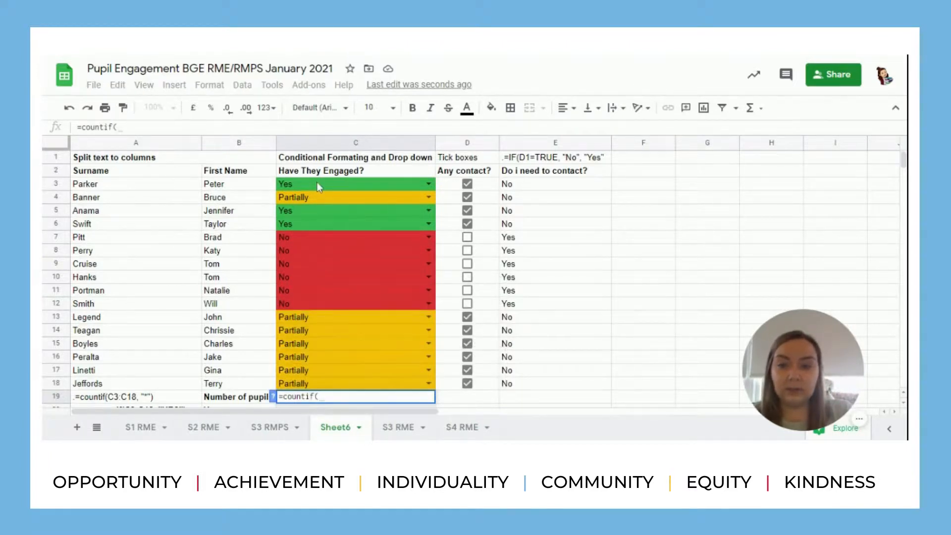
pyautogui.moveTo(316, 184); pyautogui.dragTo(320, 383)
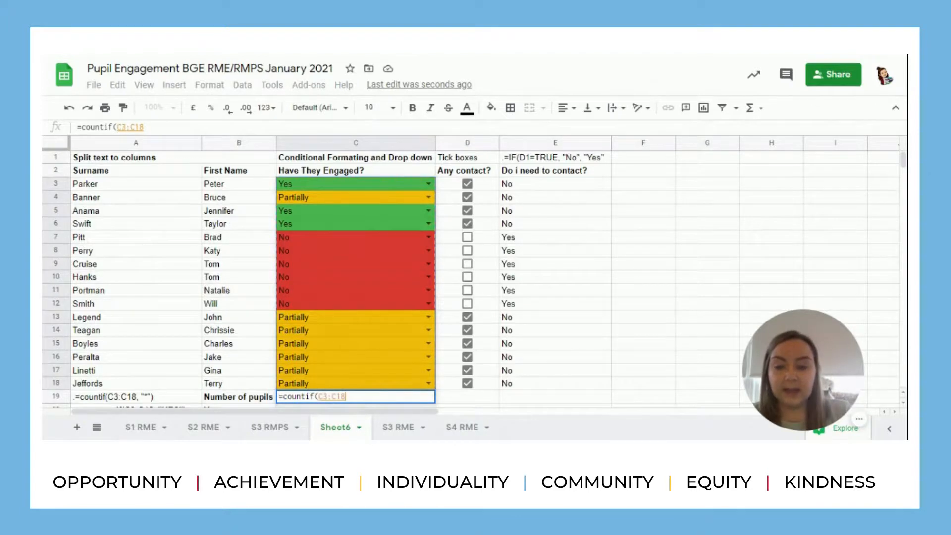
pyautogui.write(',')
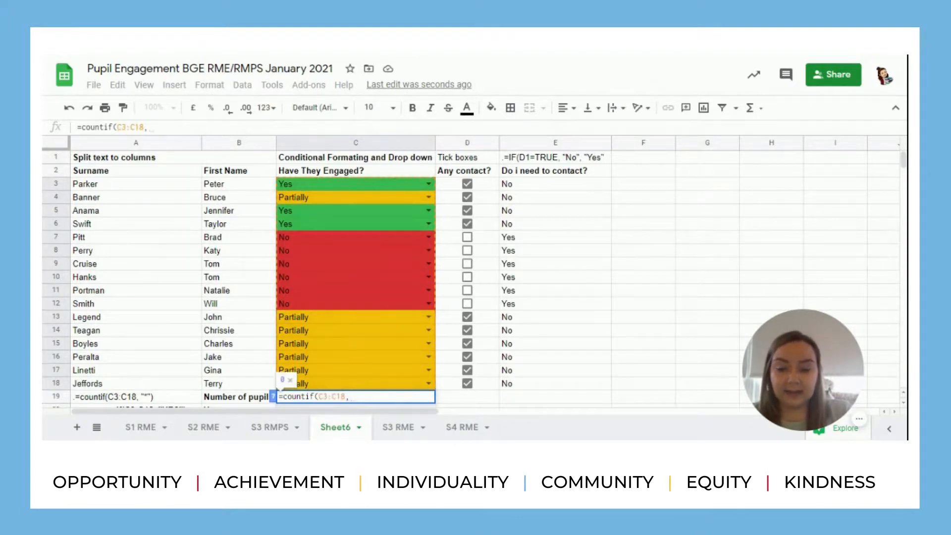
pyautogui.write(' ""')
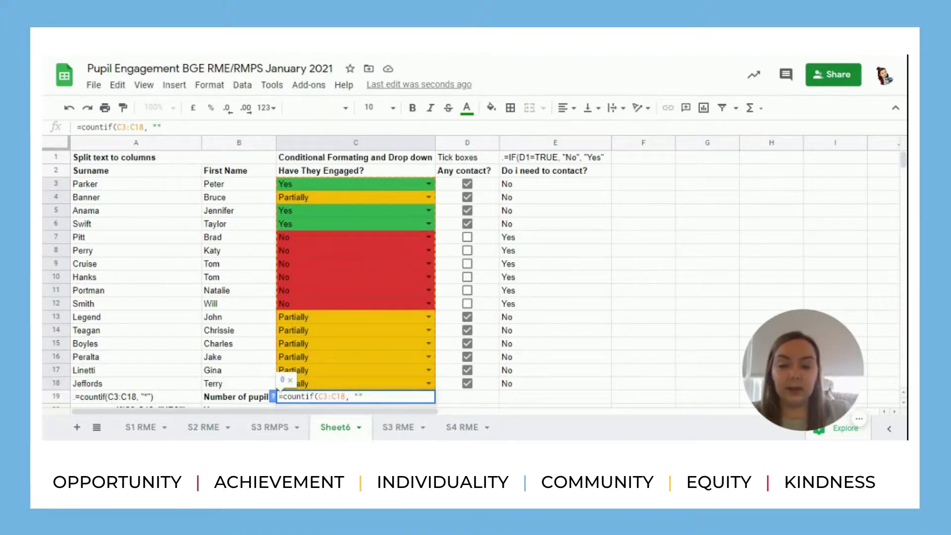
pyautogui.write('*')
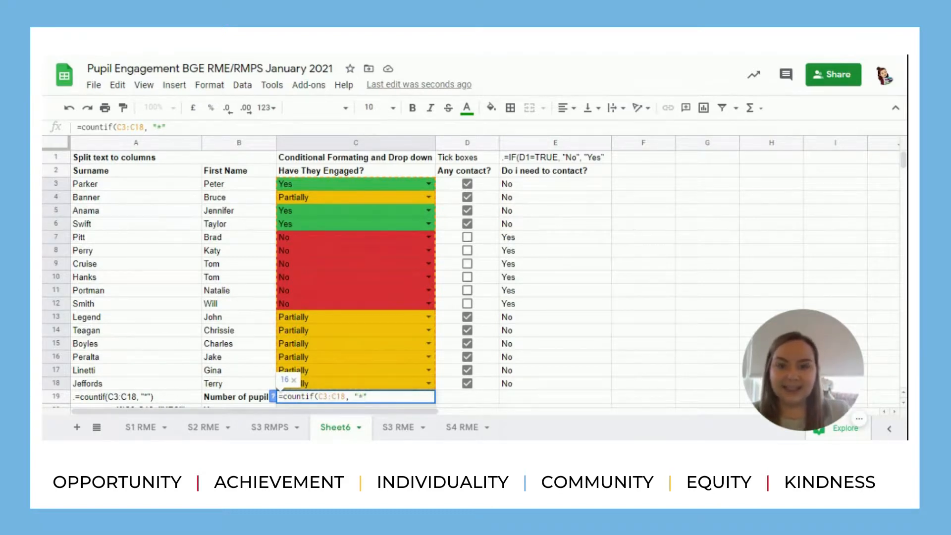
pyautogui.press('Return')
# Count the pupils who have engaged in C20 with the formula =countif(c3:c18, "yes")
pyautogui.scroll(-4, 320, 277)
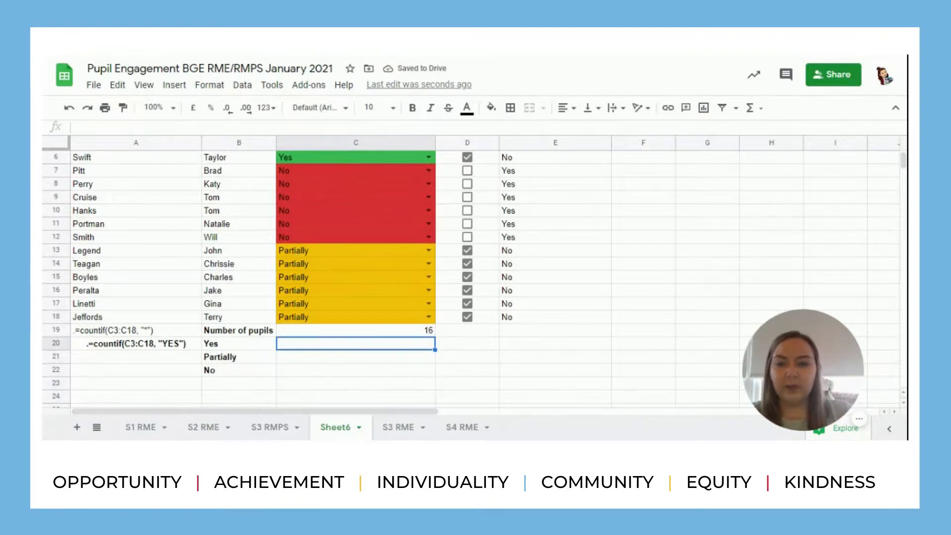
pyautogui.scroll(2, 328, 266)
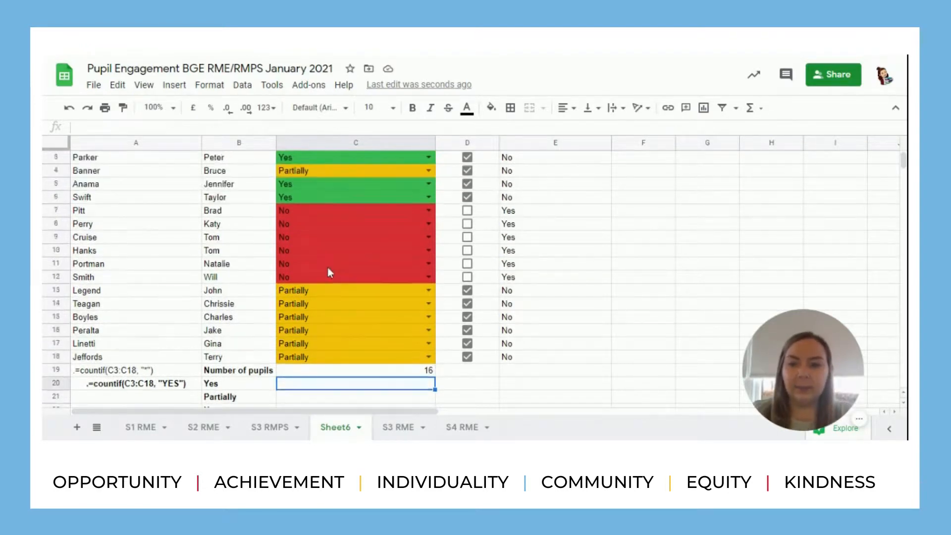
pyautogui.scroll(-1, 328, 266)
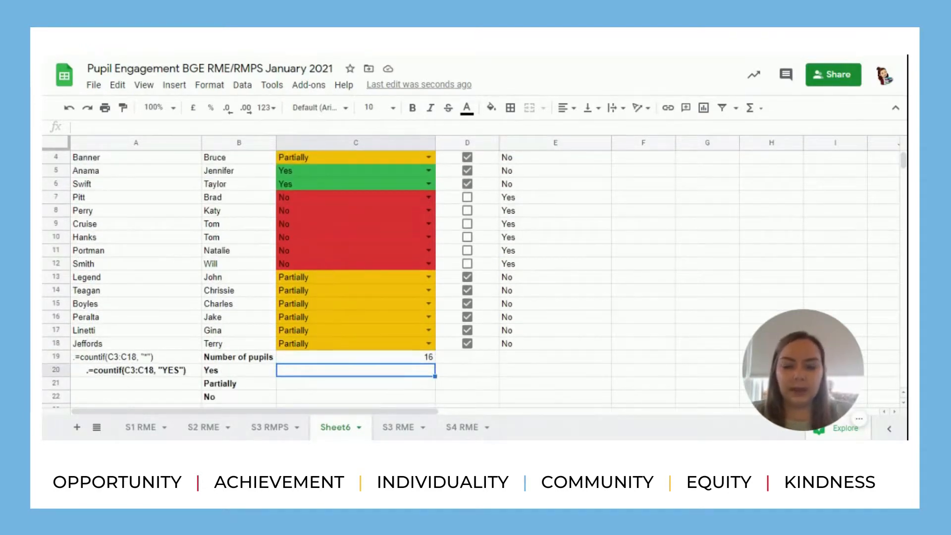
pyautogui.write('=countif')
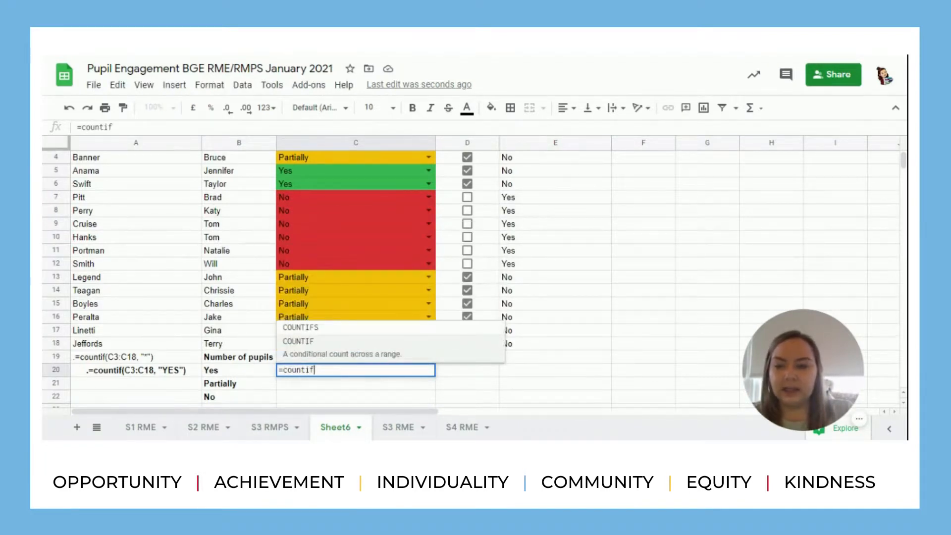
pyautogui.write('(c')
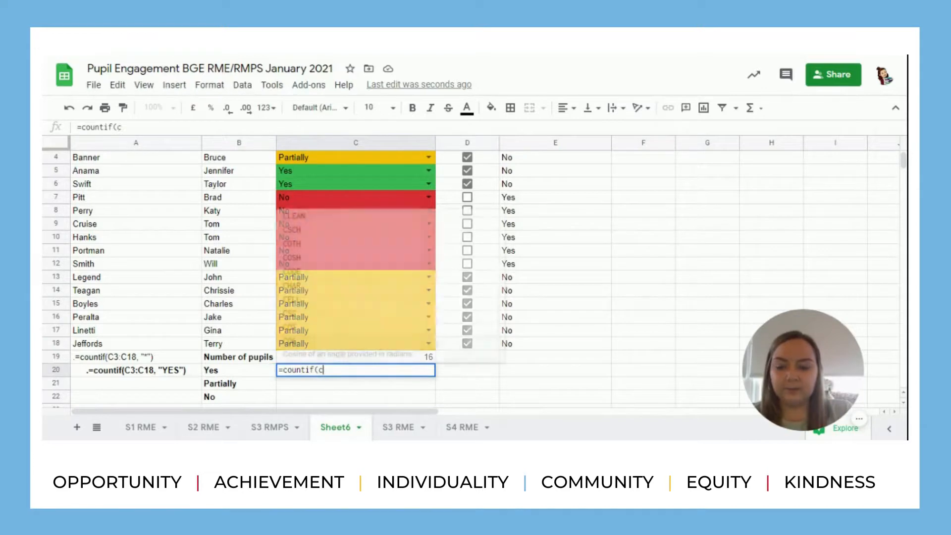
pyautogui.write('3:c1')
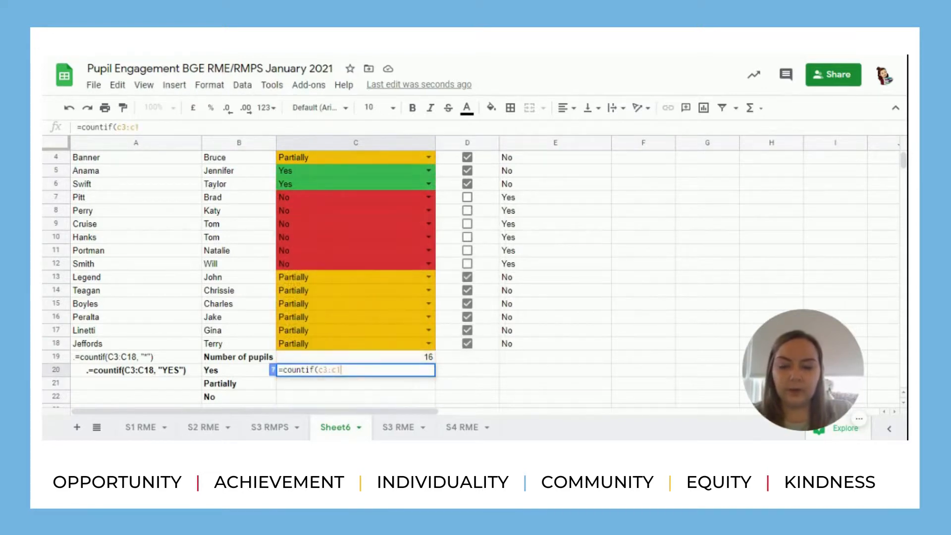
pyautogui.write('8, ')
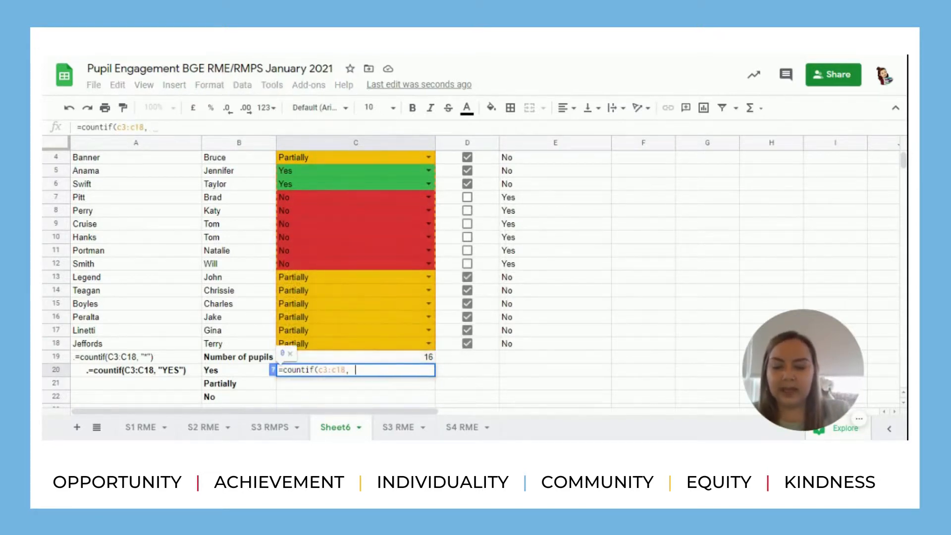
pyautogui.write('""')
pyautogui.write('y')
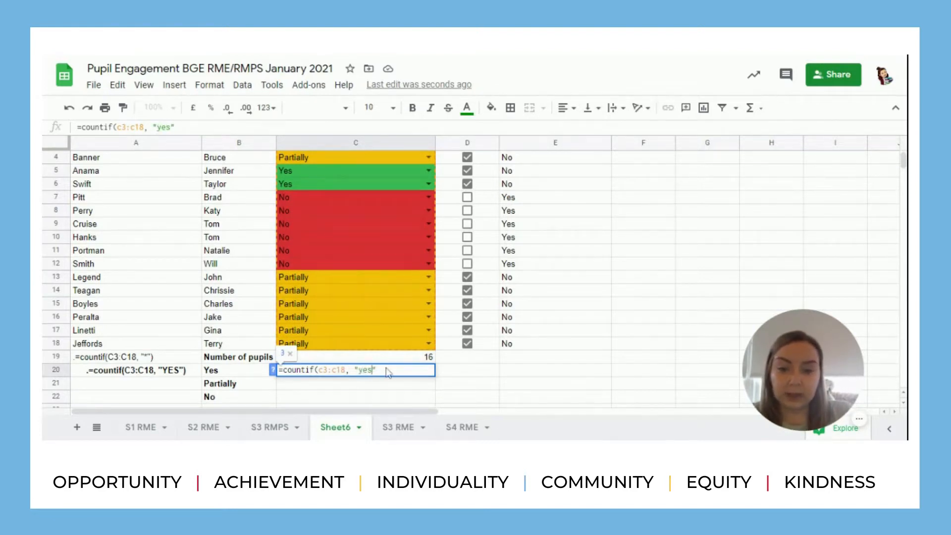
pyautogui.write('es')
pyautogui.press('Return')
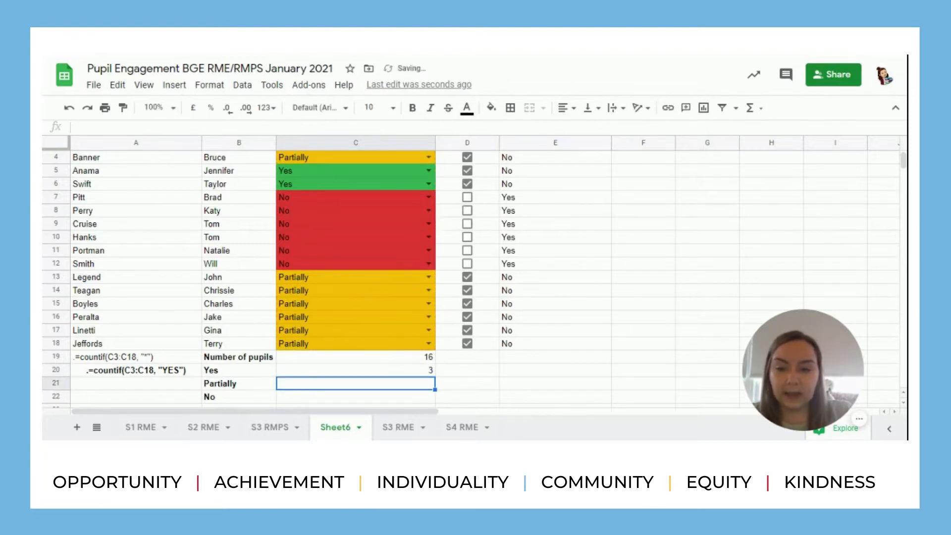
# Count the partially engaged pupils in C21 with the formula =countif(c3:c18, "partially")
pyautogui.scroll(2, 315, 279)
pyautogui.scroll(-1, 315, 279)
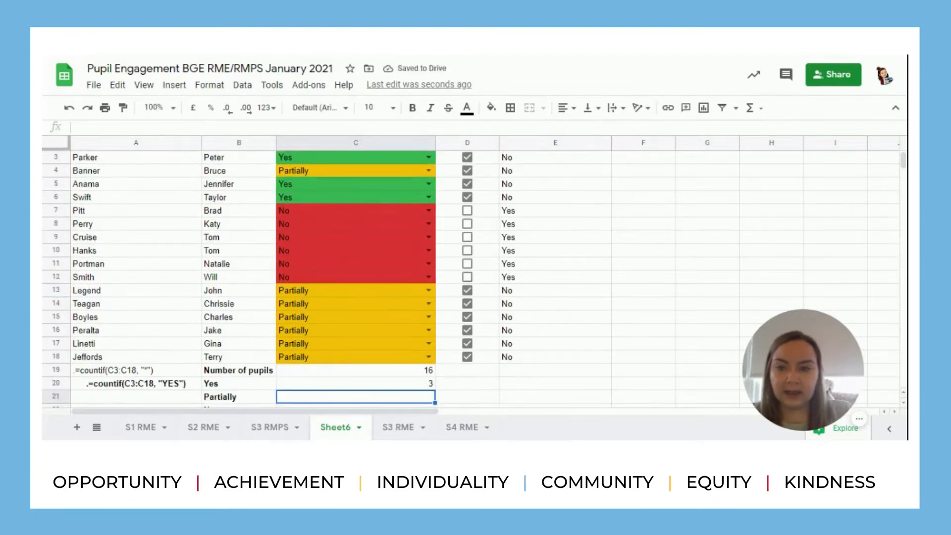
pyautogui.scroll(1, 315, 279)
pyautogui.scroll(-2, 315, 279)
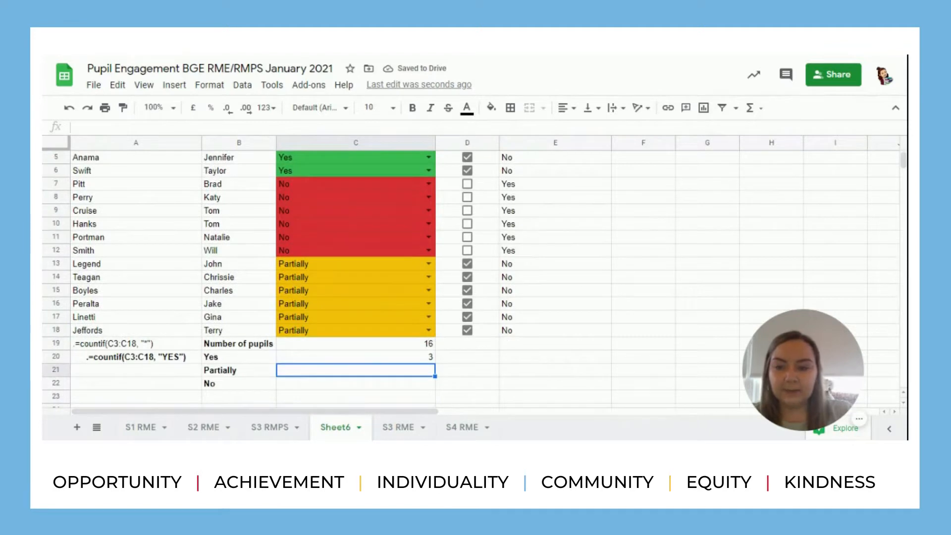
pyautogui.write('=counti')
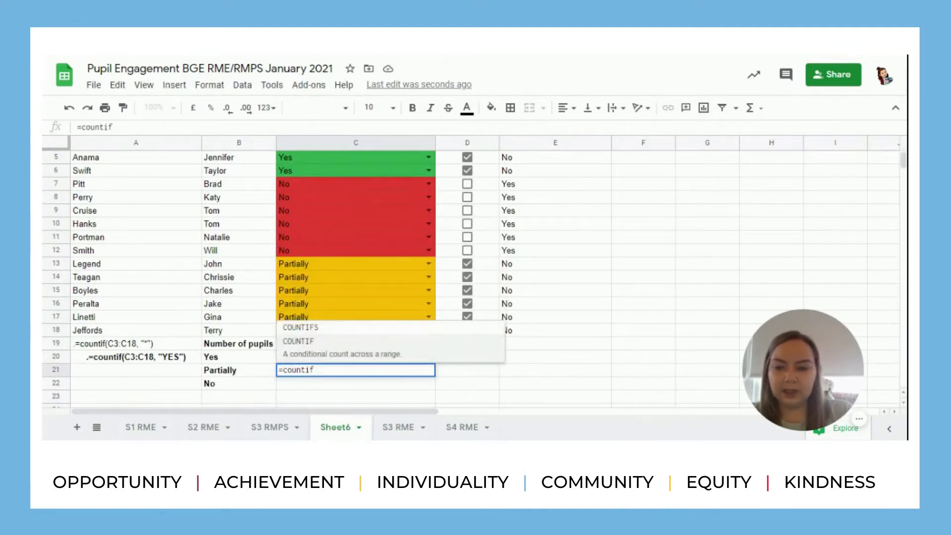
pyautogui.write('f')
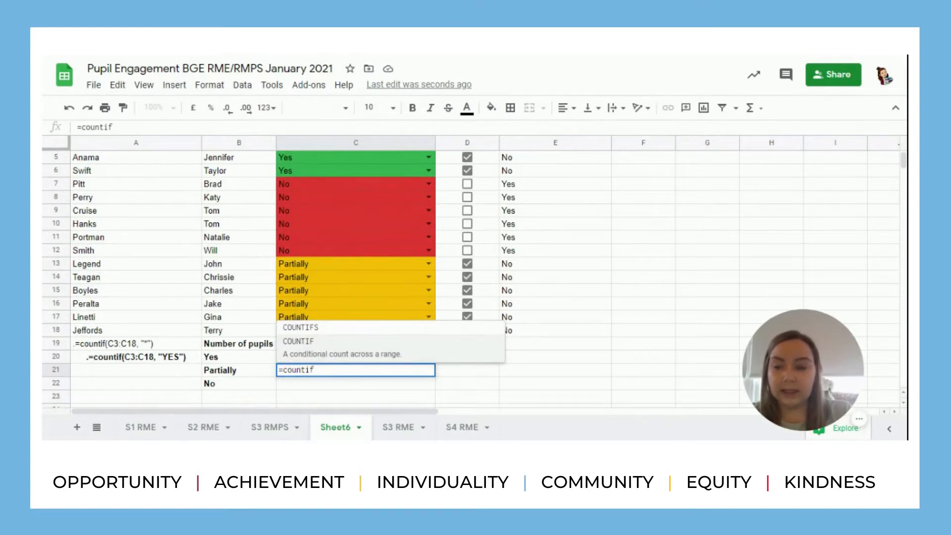
pyautogui.write('(c3:c1')
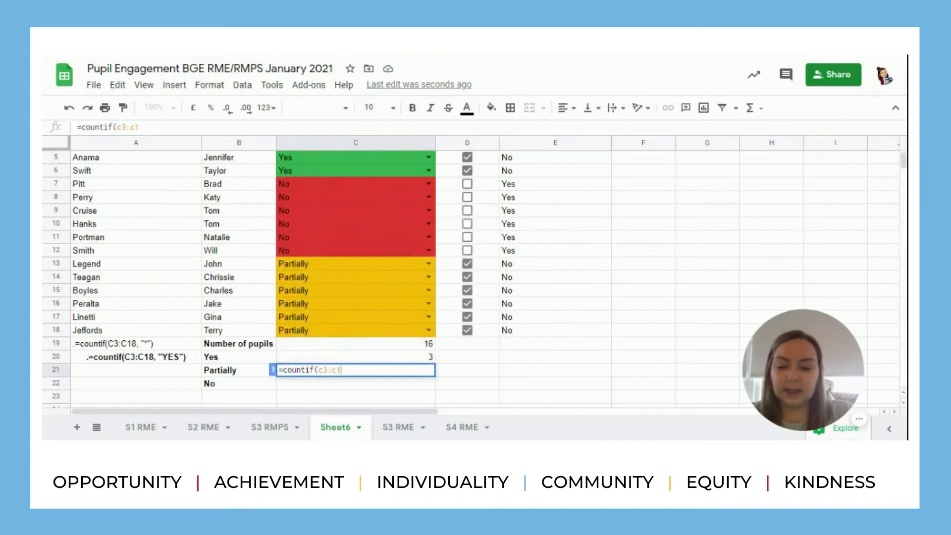
pyautogui.write('8')
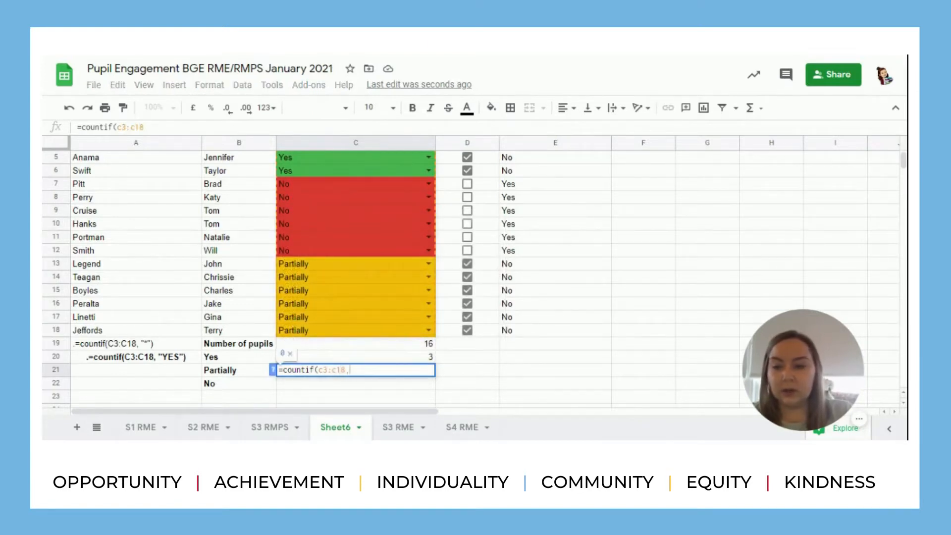
pyautogui.write(', "')
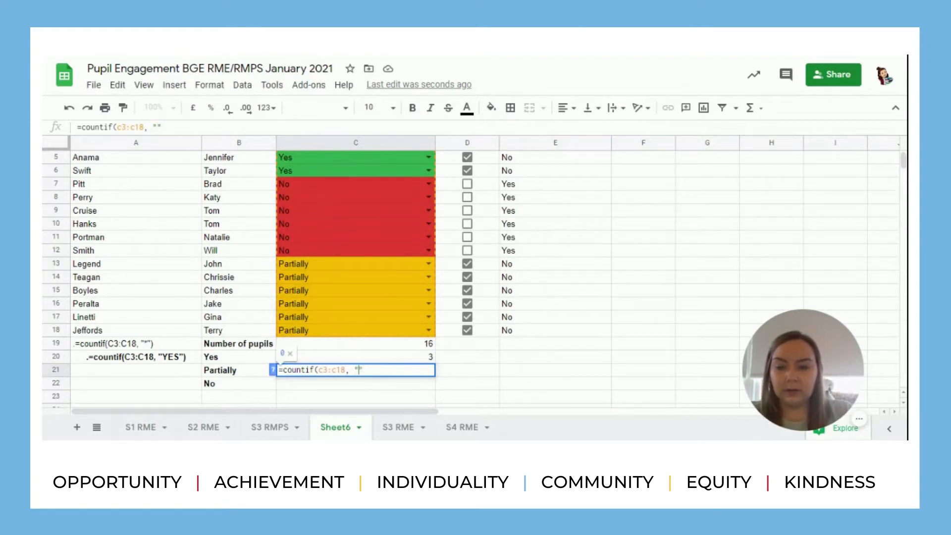
pyautogui.write('partially')
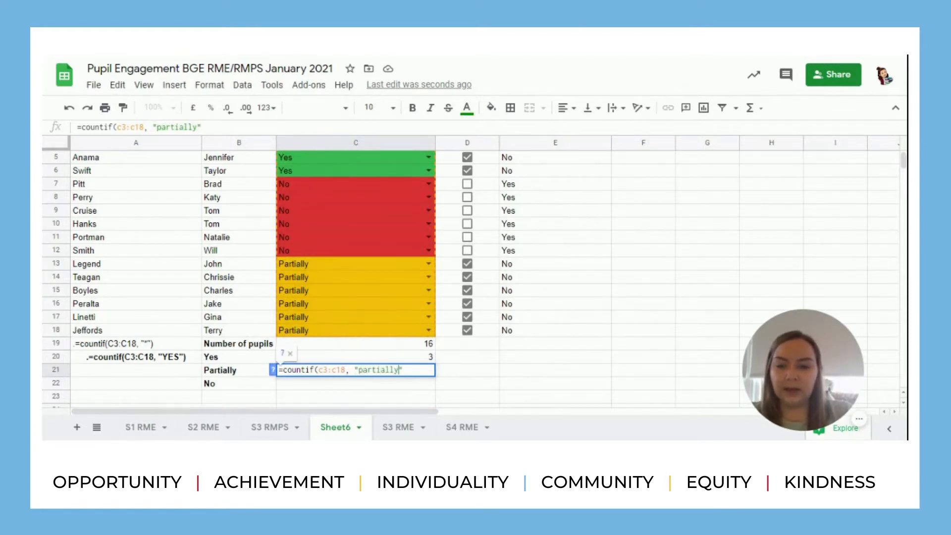
pyautogui.press('Return')
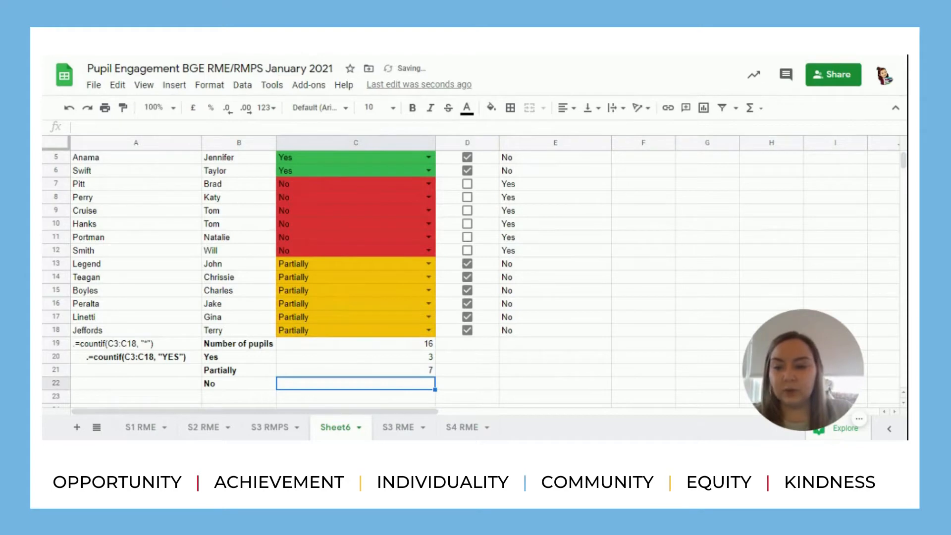
pyautogui.click(177, 358)
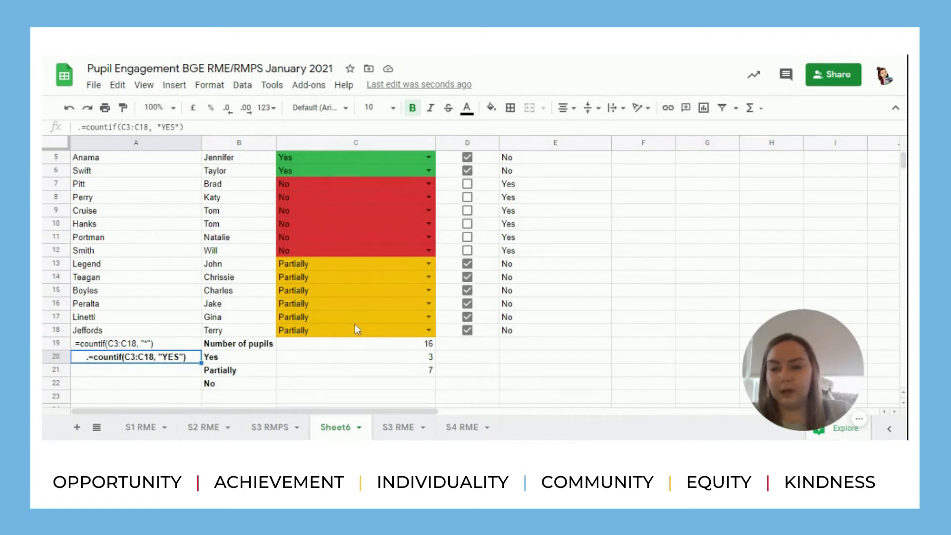
pyautogui.click(366, 399)
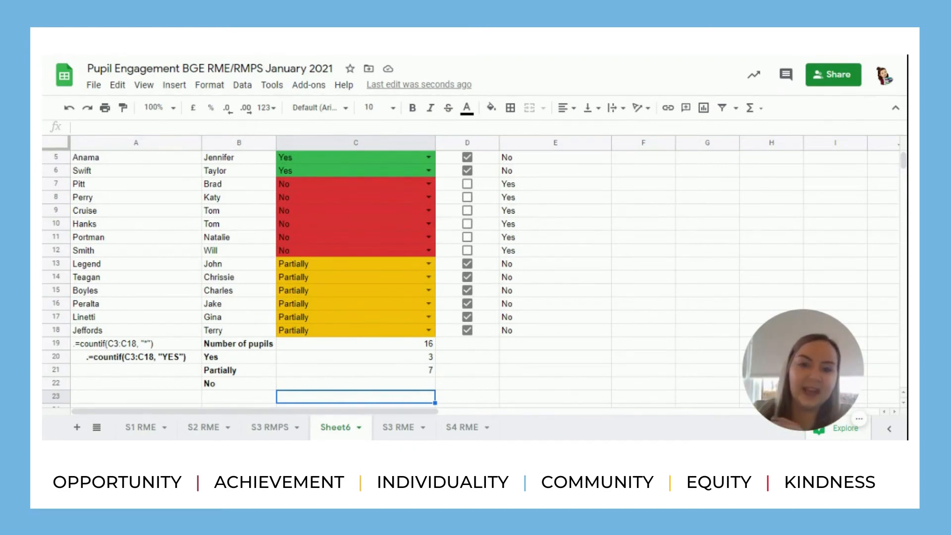
pyautogui.moveTo(782, 349)
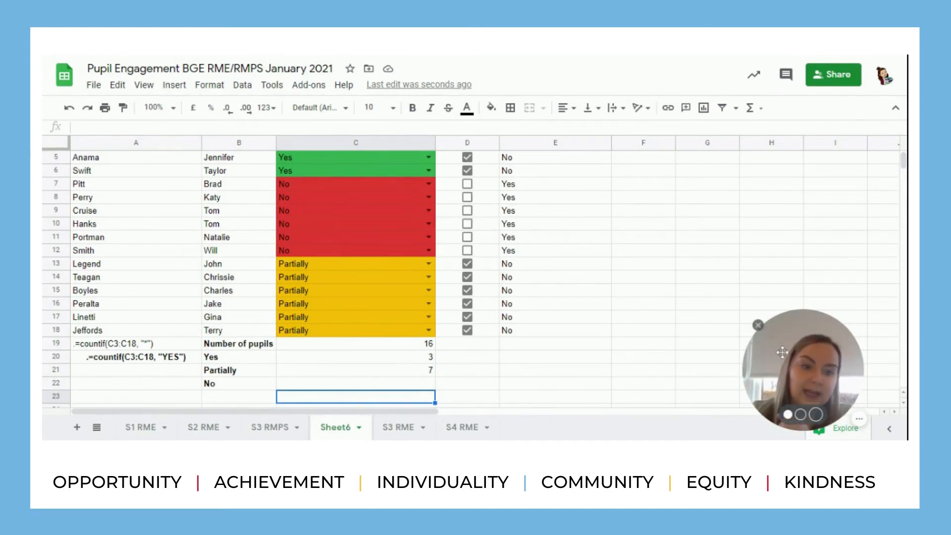